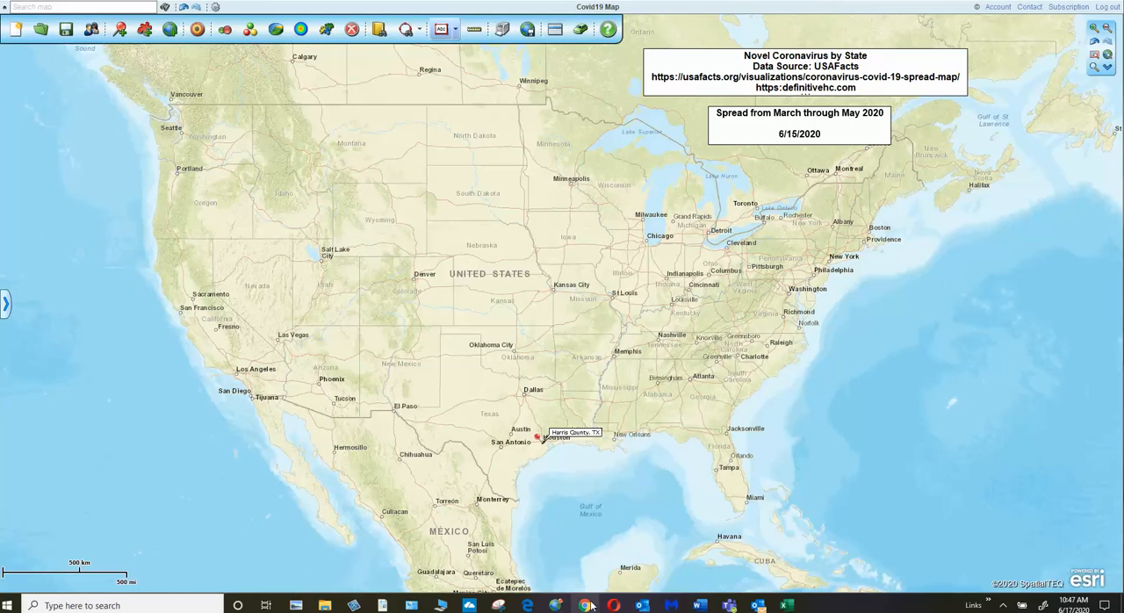
Step: Search the computer for the Map Business Online app and view its launch and pinning options
mouse_move(584, 606)
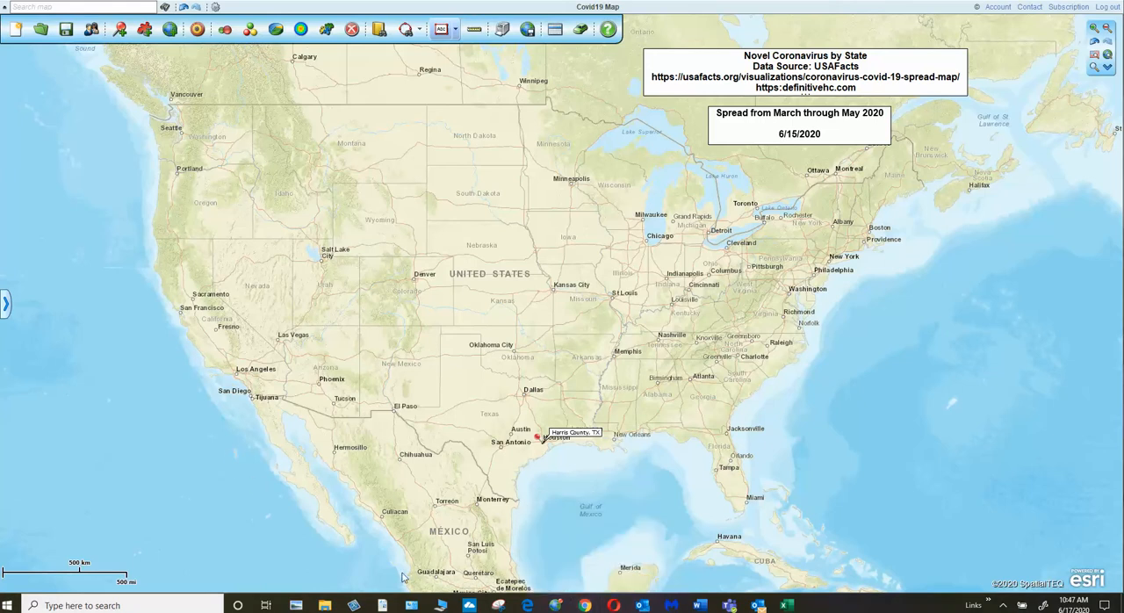
click(39, 605)
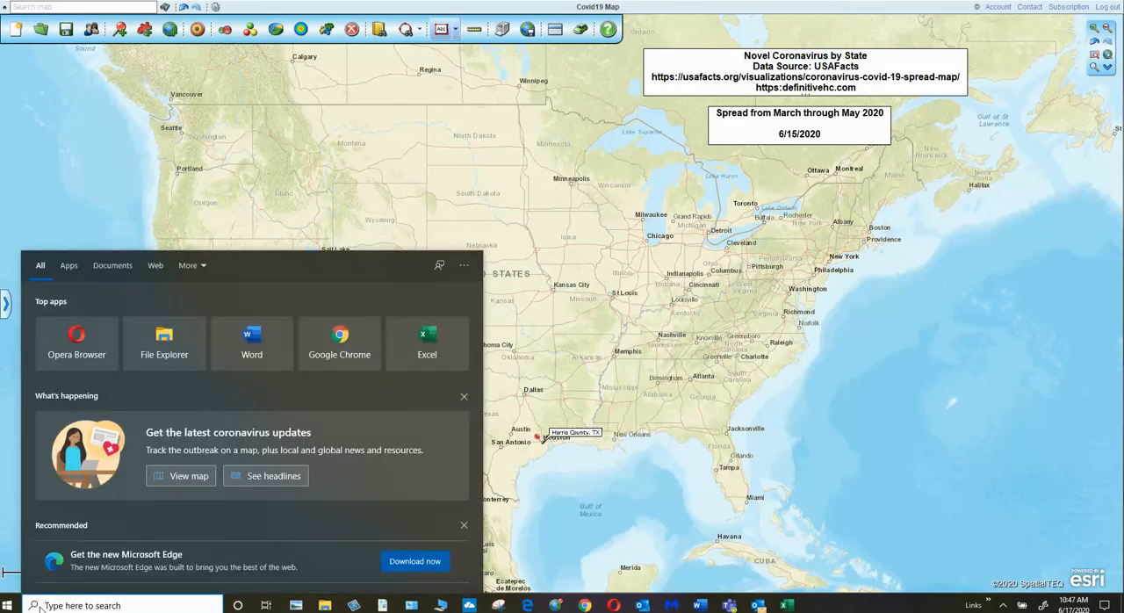
text(Map)
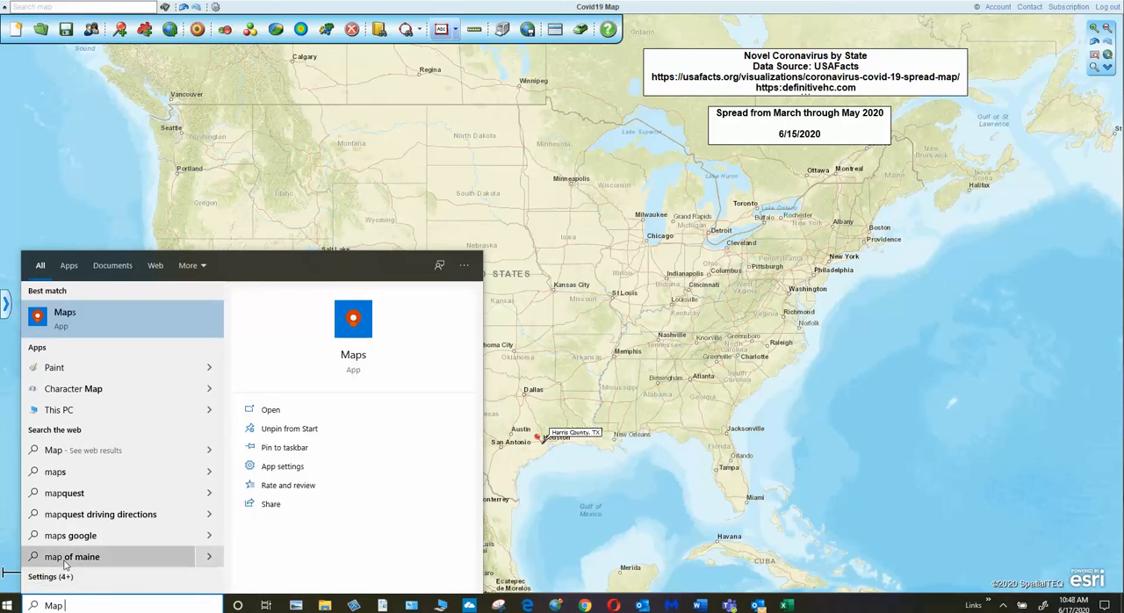
text( Busi)
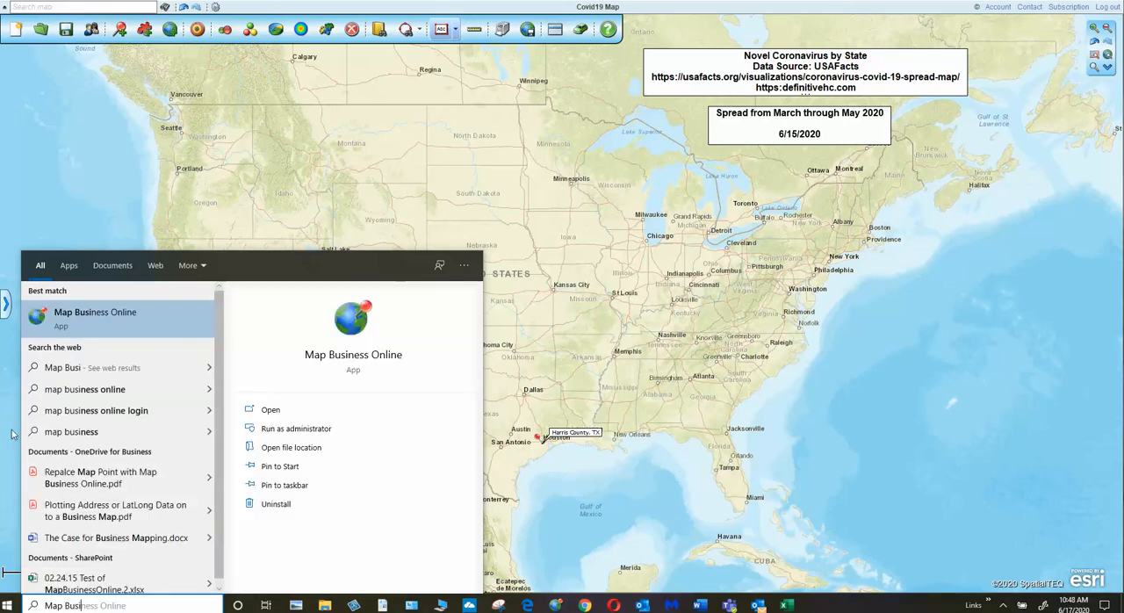
right_click(62, 314)
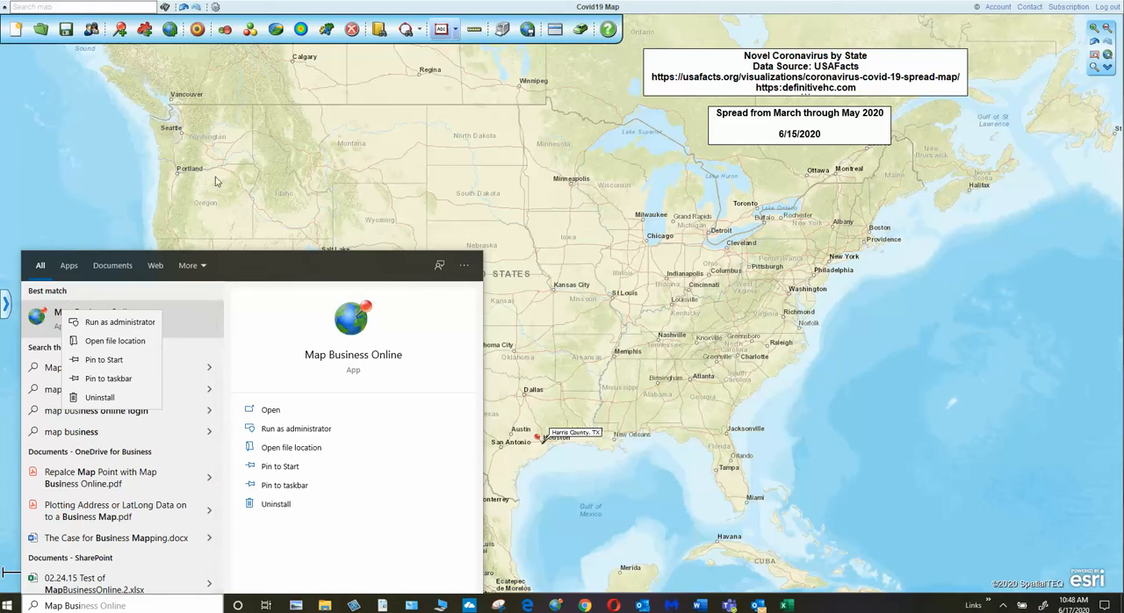
click(728, 319)
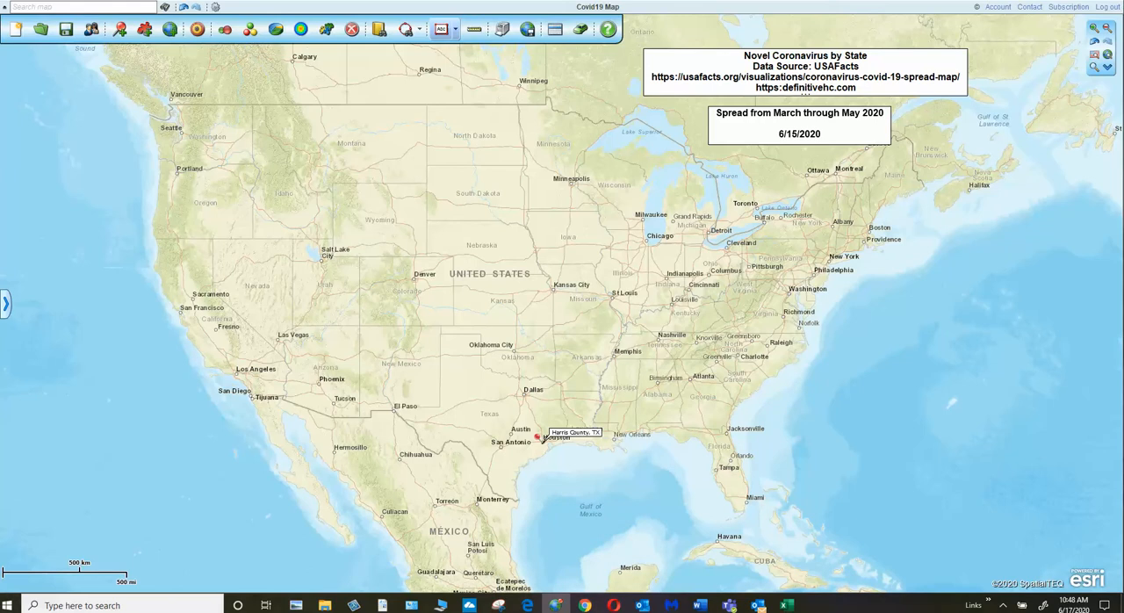
Step: Open the Map & Data window, turn the States layer on and off again, and close the window
click(6, 305)
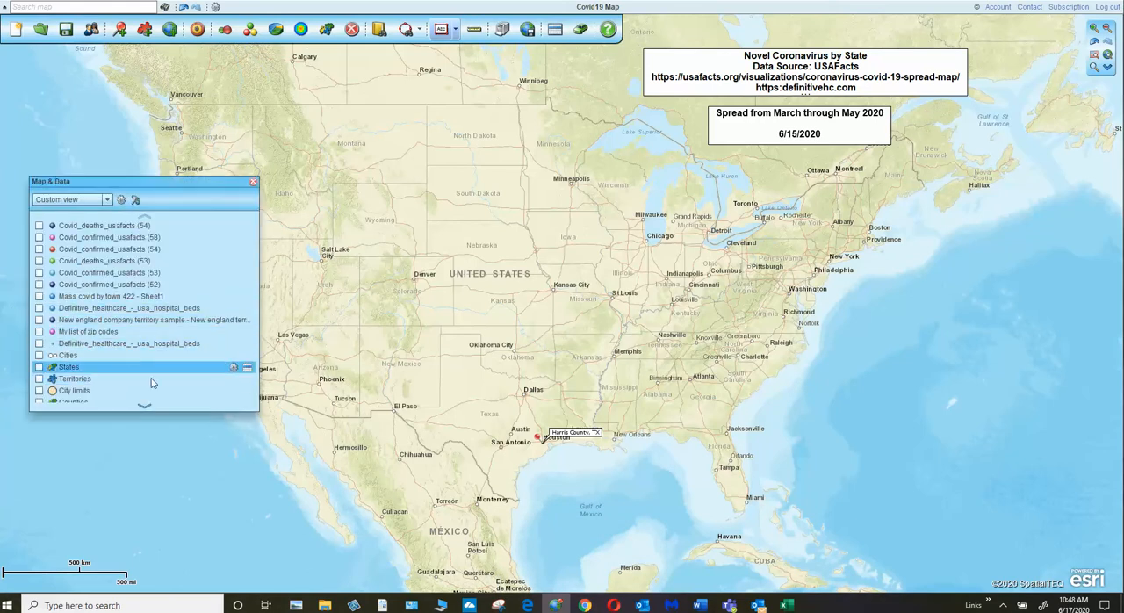
click(144, 408)
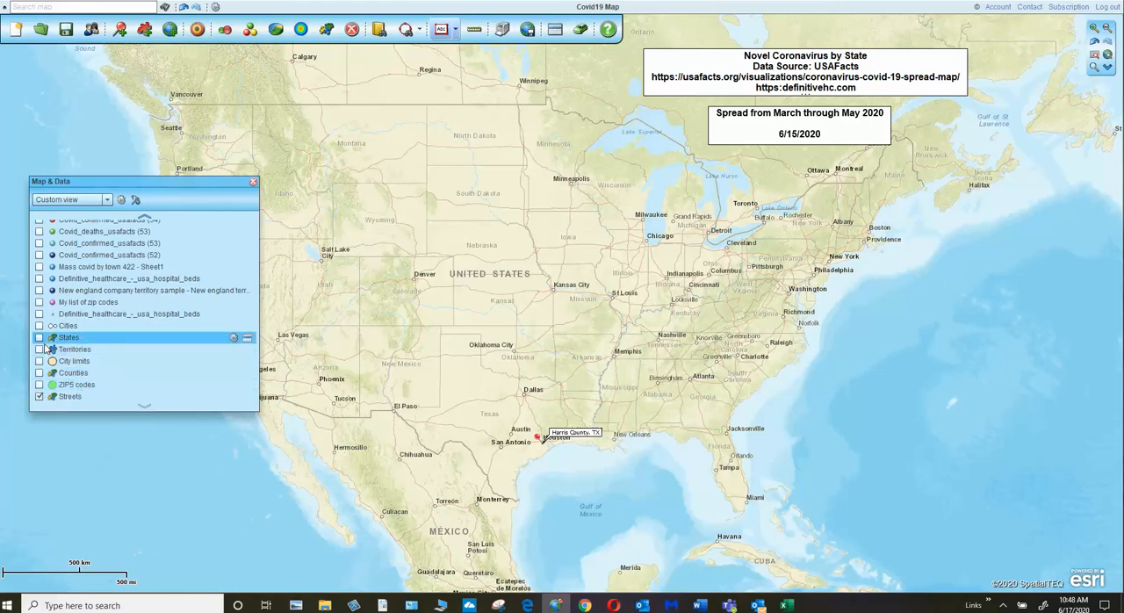
click(39, 337)
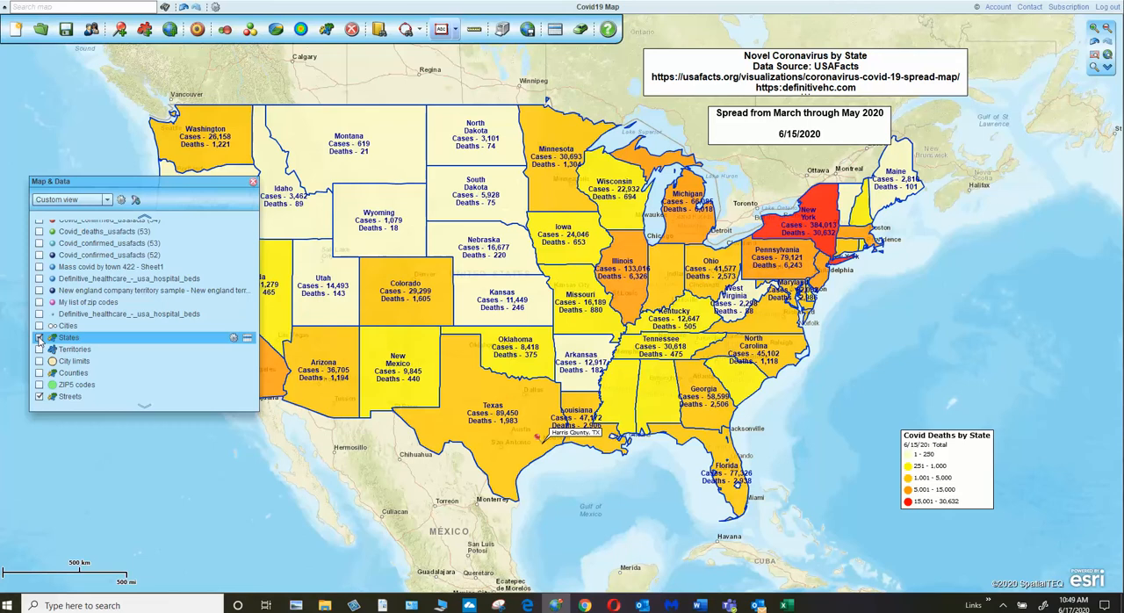
click(39, 337)
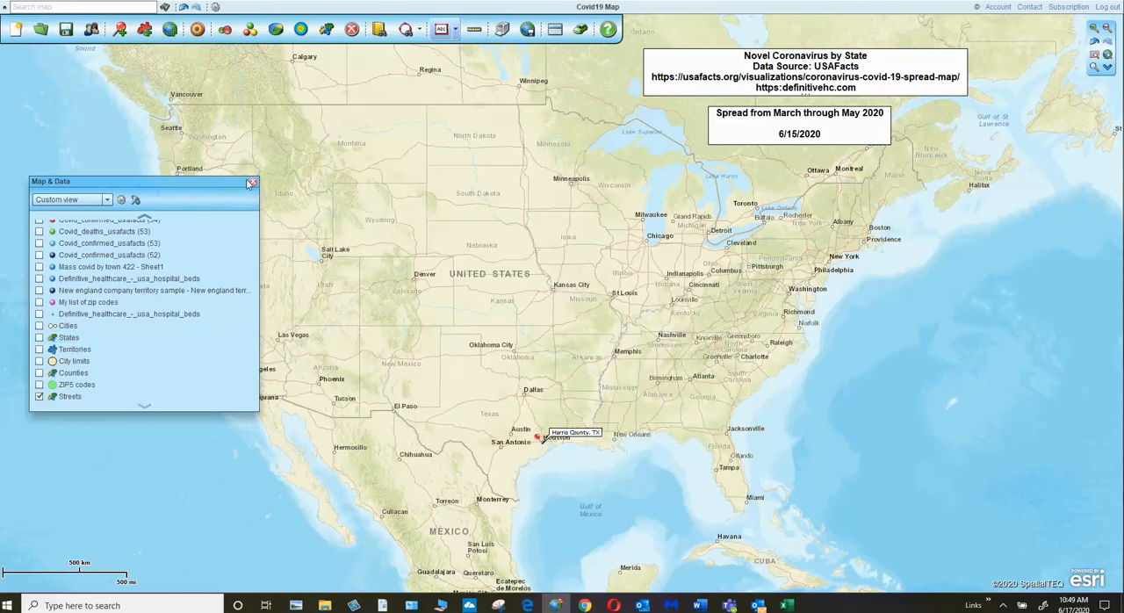
click(253, 181)
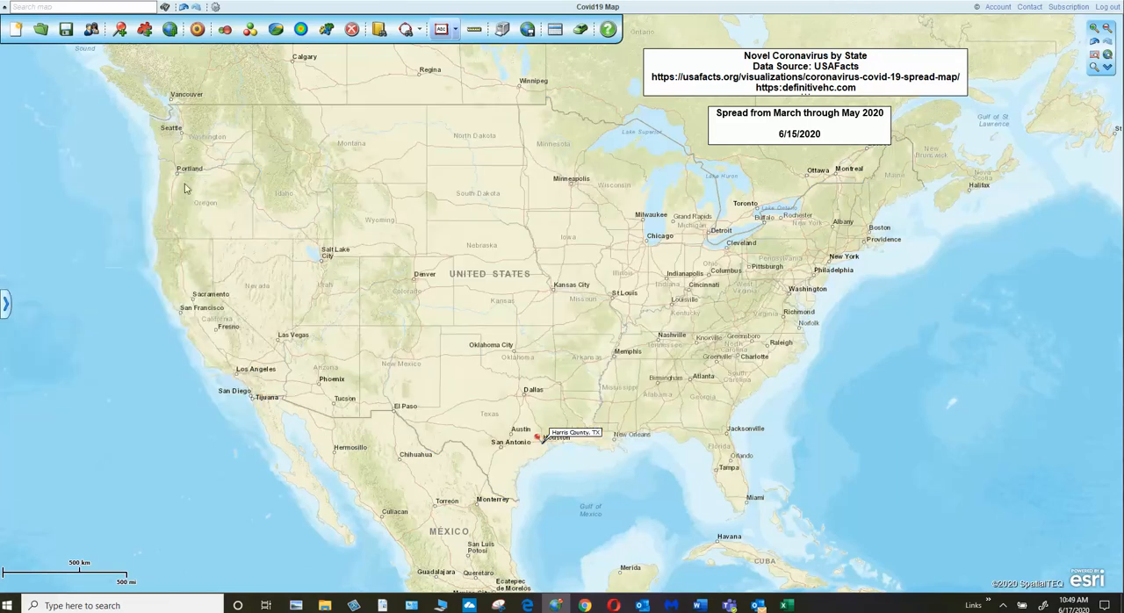
Step: Enter a street address in the map search field and clear it again
click(5, 305)
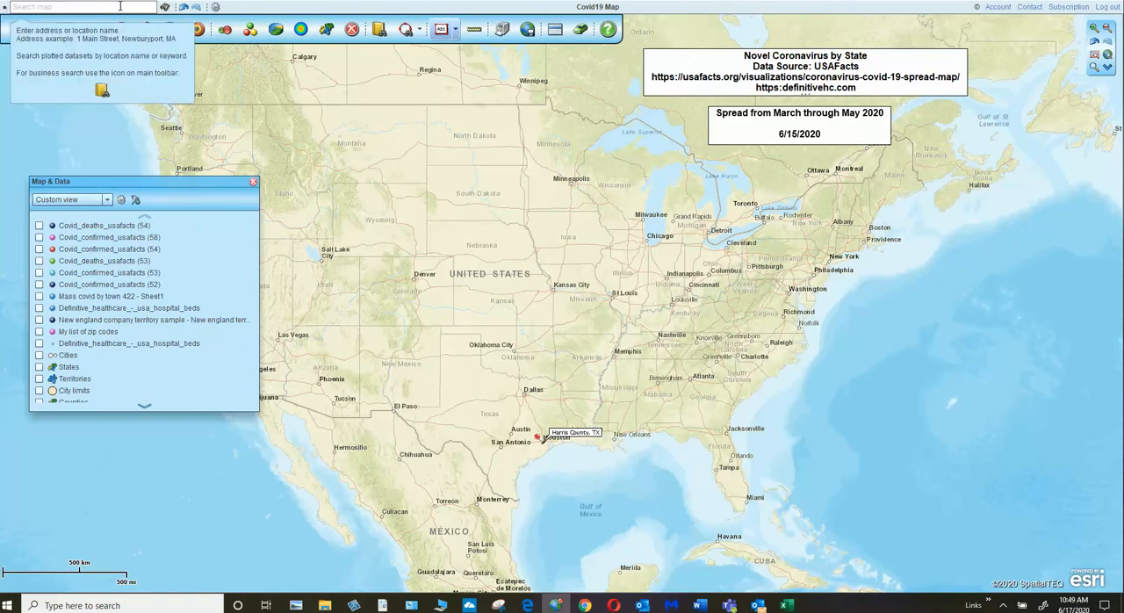
click(89, 6)
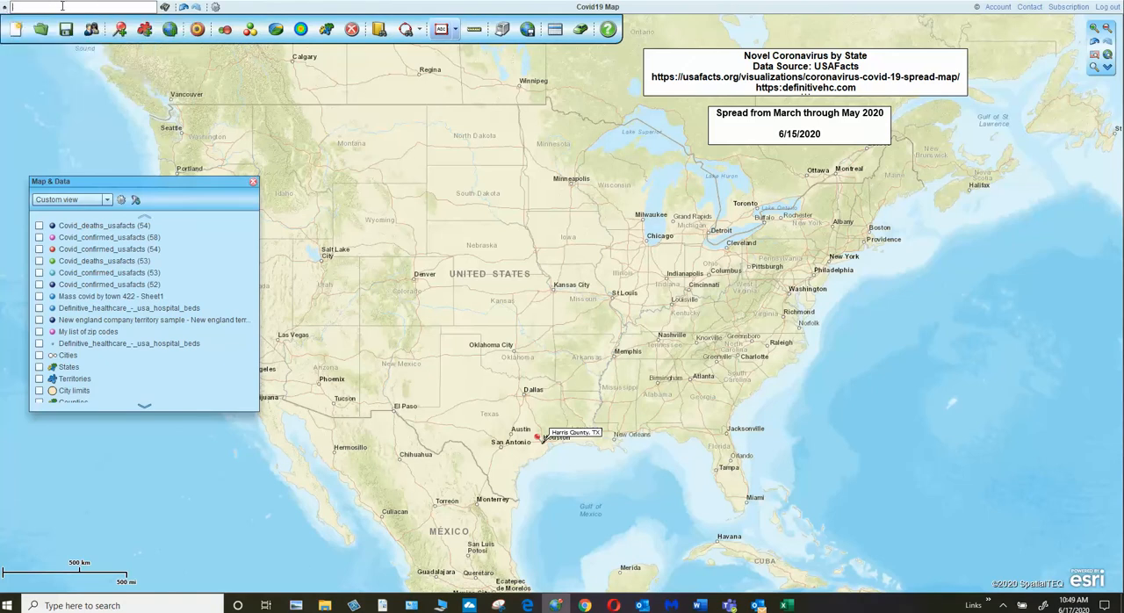
drag(113, 7, 11, 7)
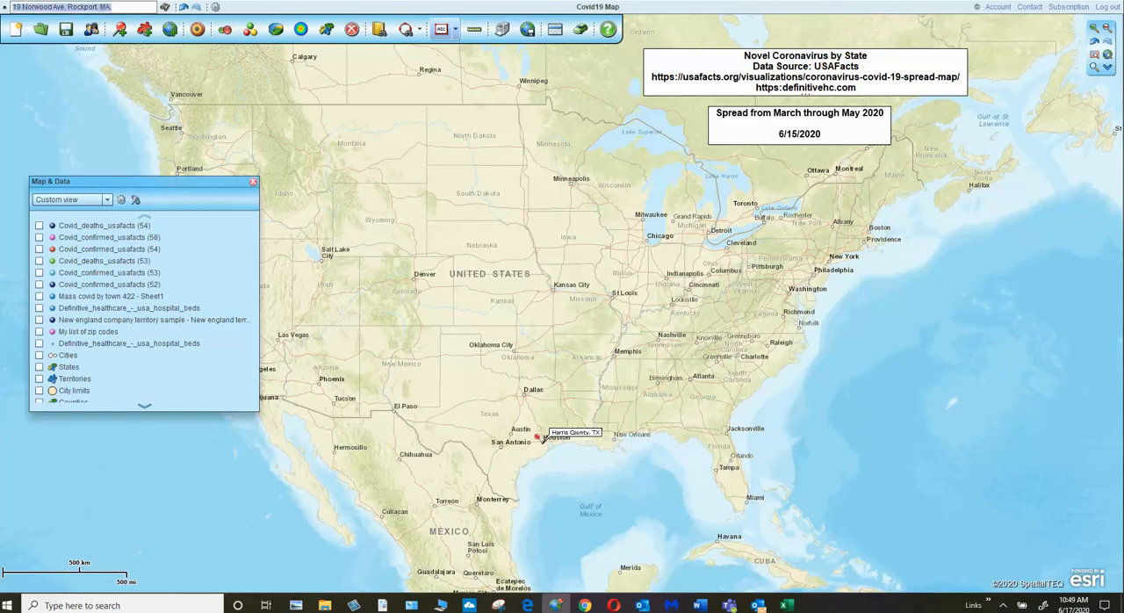
key(BackSpace)
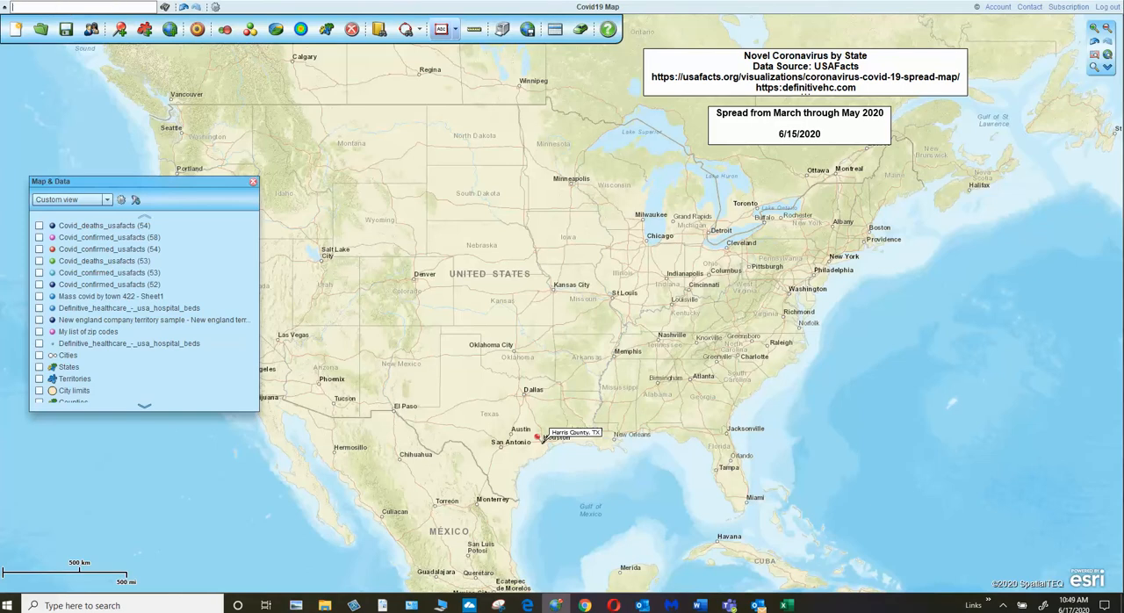
Step: Hide and restore the main toolbar, and close the Map & Data window
click(4, 11)
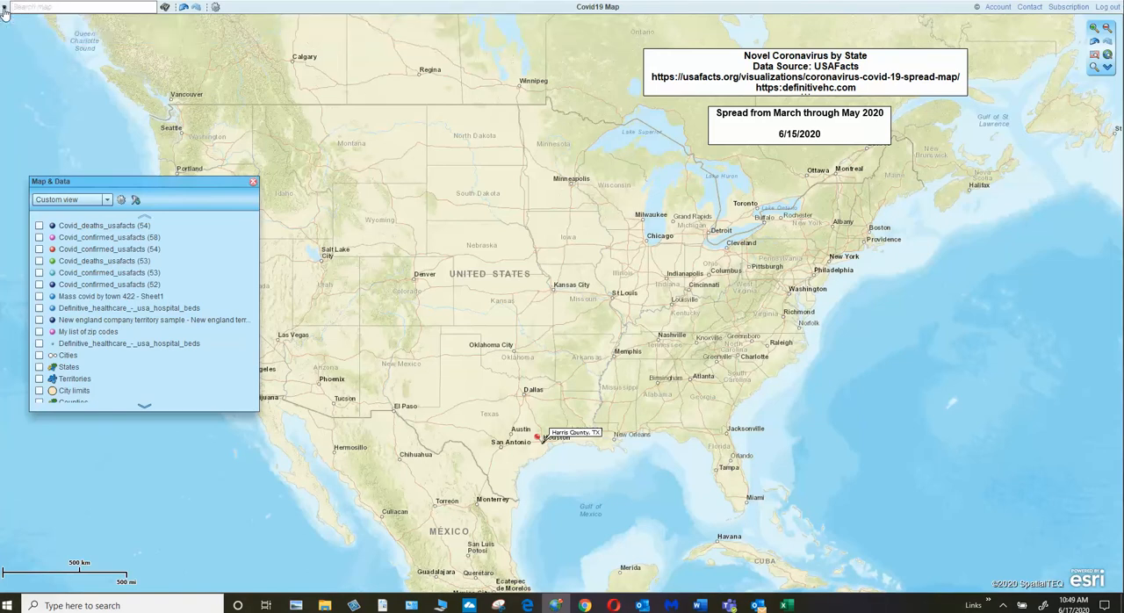
click(4, 11)
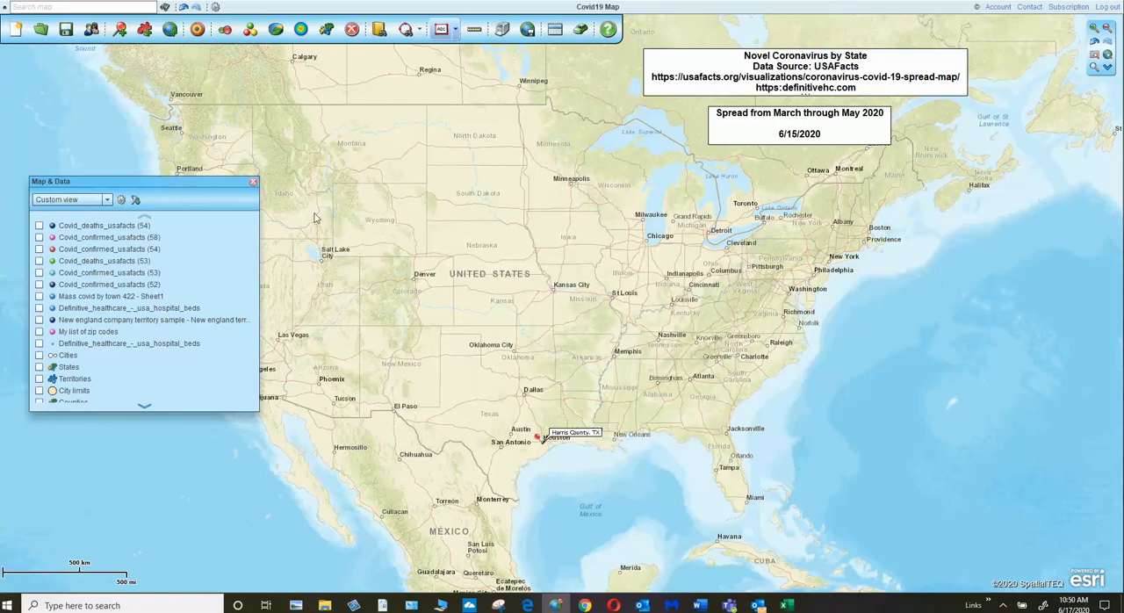
click(253, 182)
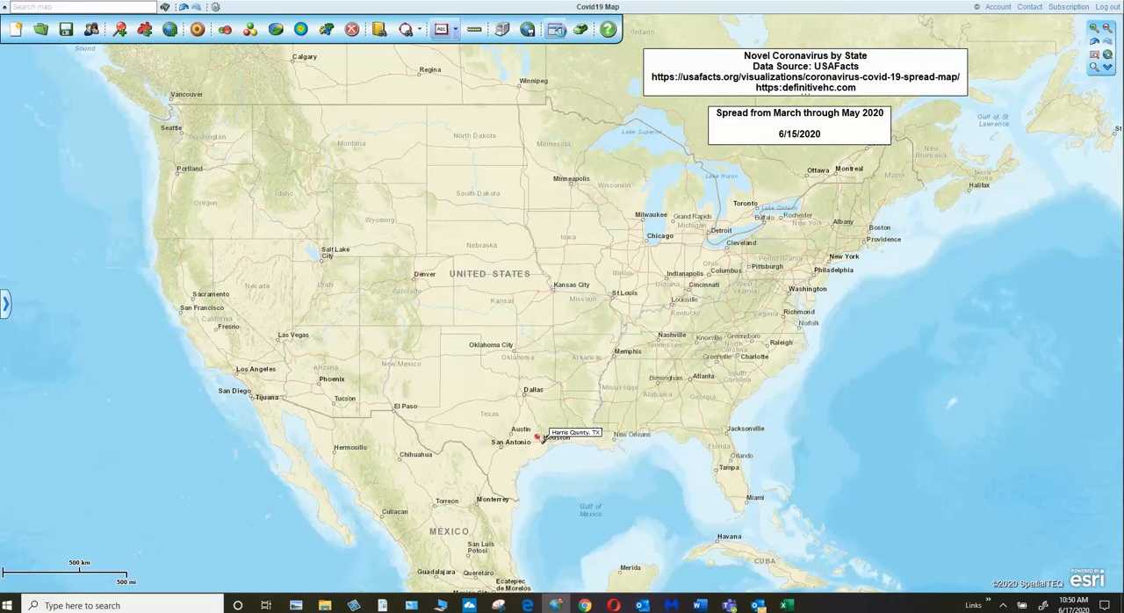
Step: Open the Covid_deaths_usafacts (54) data table and shrink and move its window over the southeastern part of the map
click(556, 30)
drag(584, 50, 581, 86)
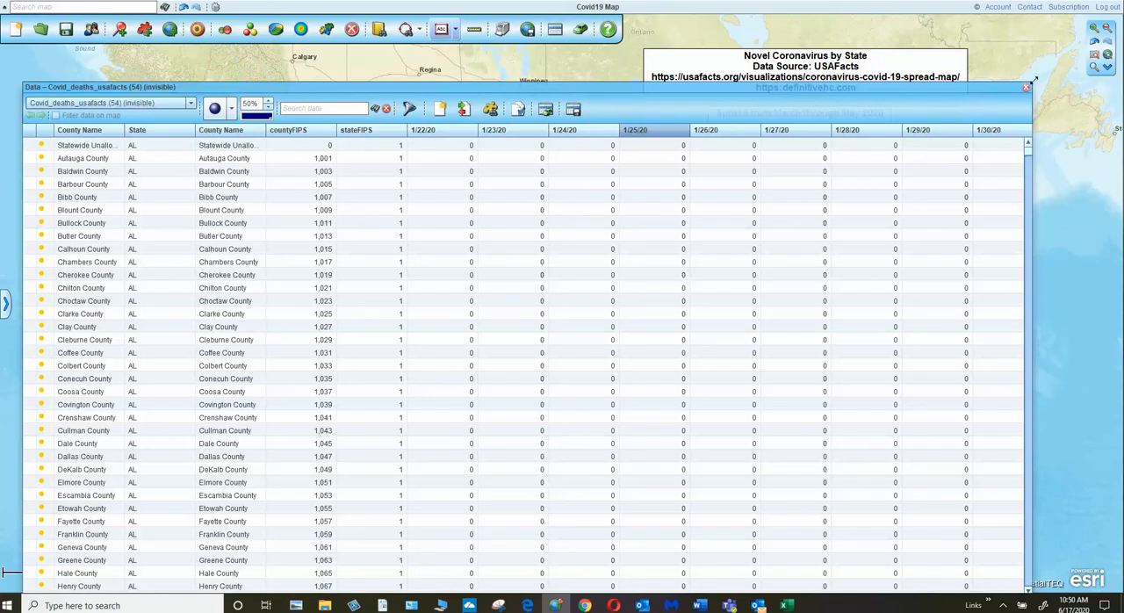
drag(1033, 82, 562, 318)
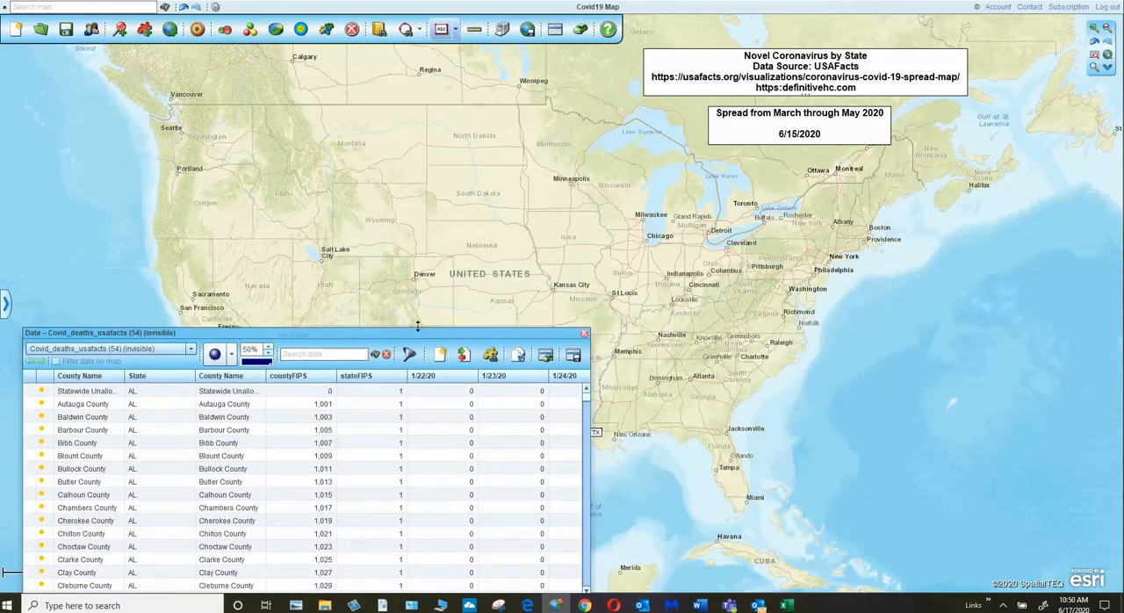
drag(420, 320, 914, 284)
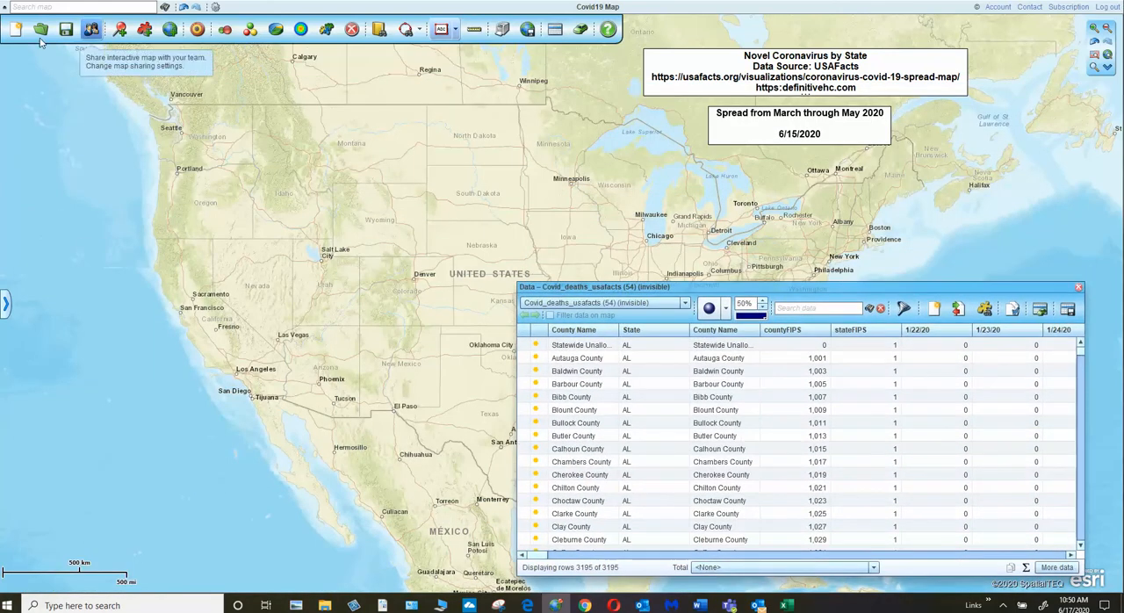
Step: Hide the main toolbar, and expand and collapse the map's zoom controls
click(5, 8)
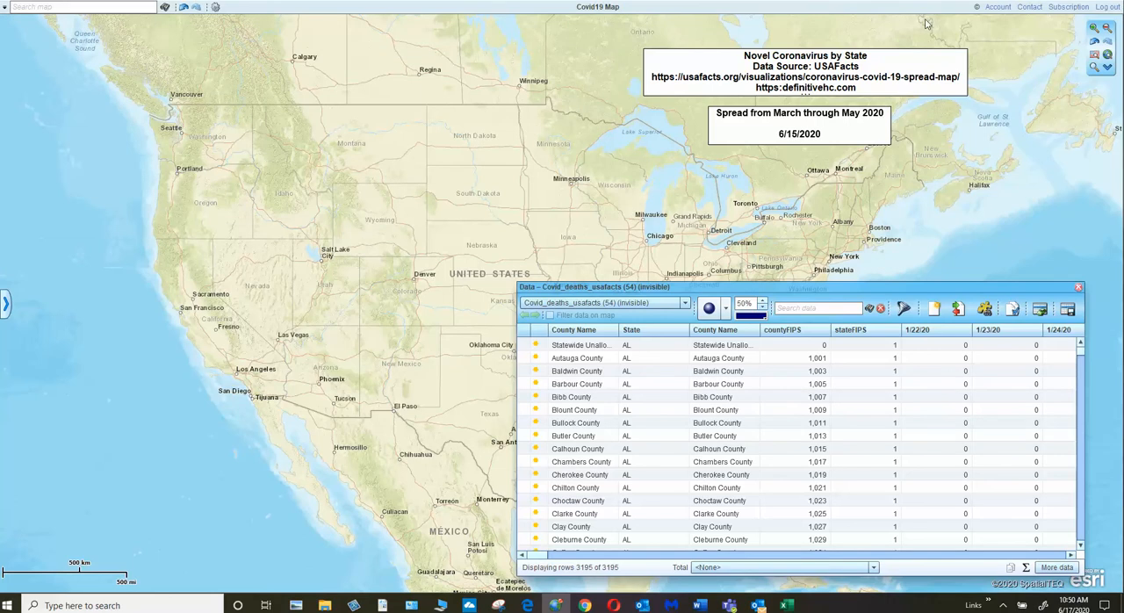
click(1108, 68)
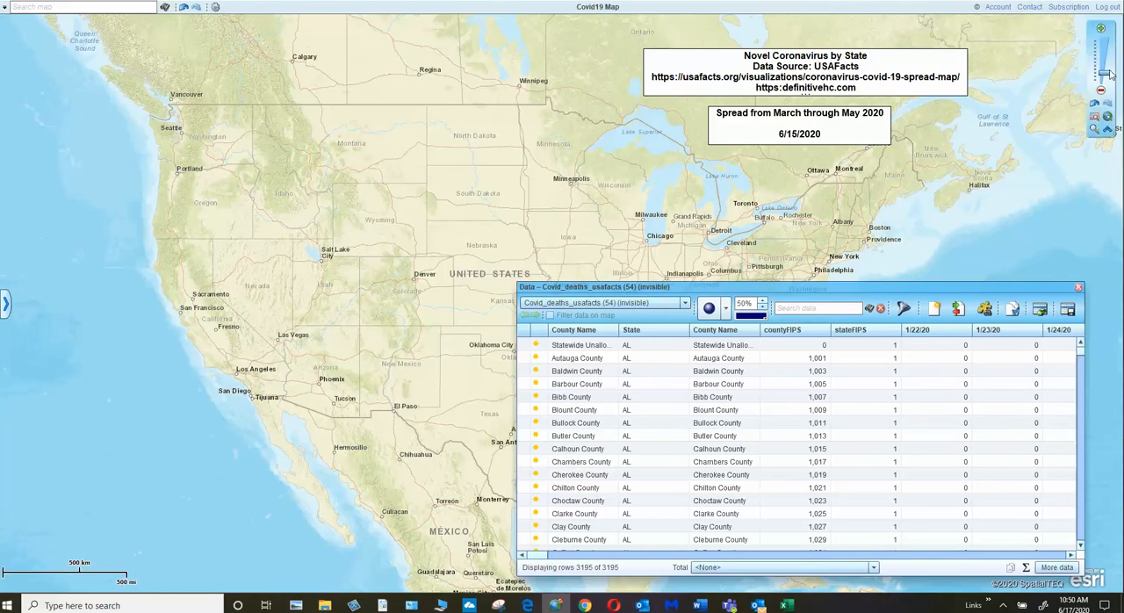
click(1110, 129)
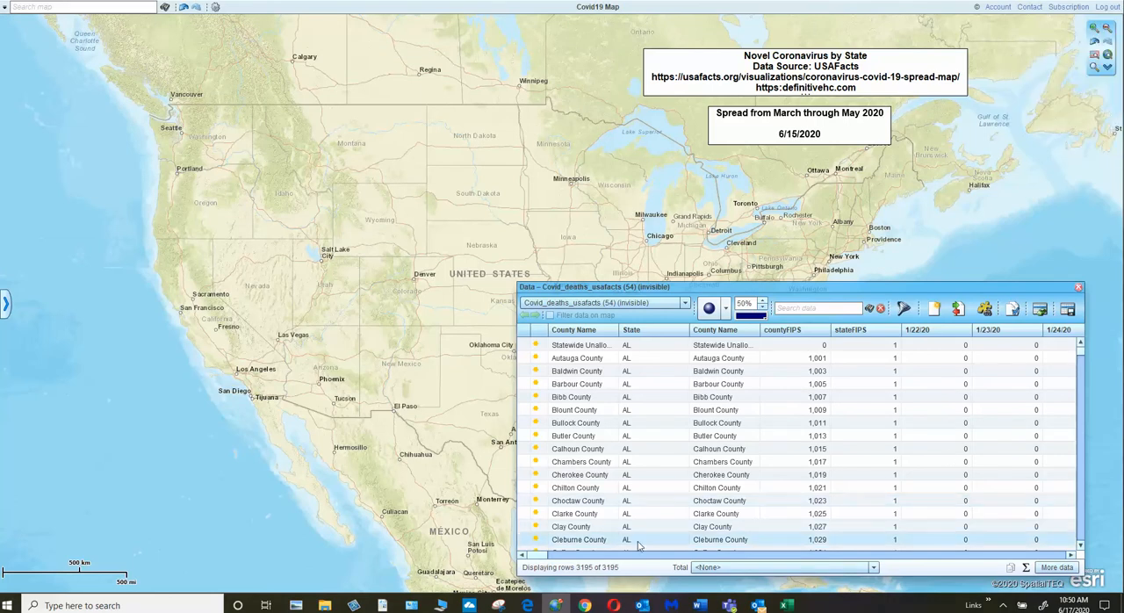
Step: Capture the map and data table with Snipping Tool, and close the snip without saving it
click(498, 606)
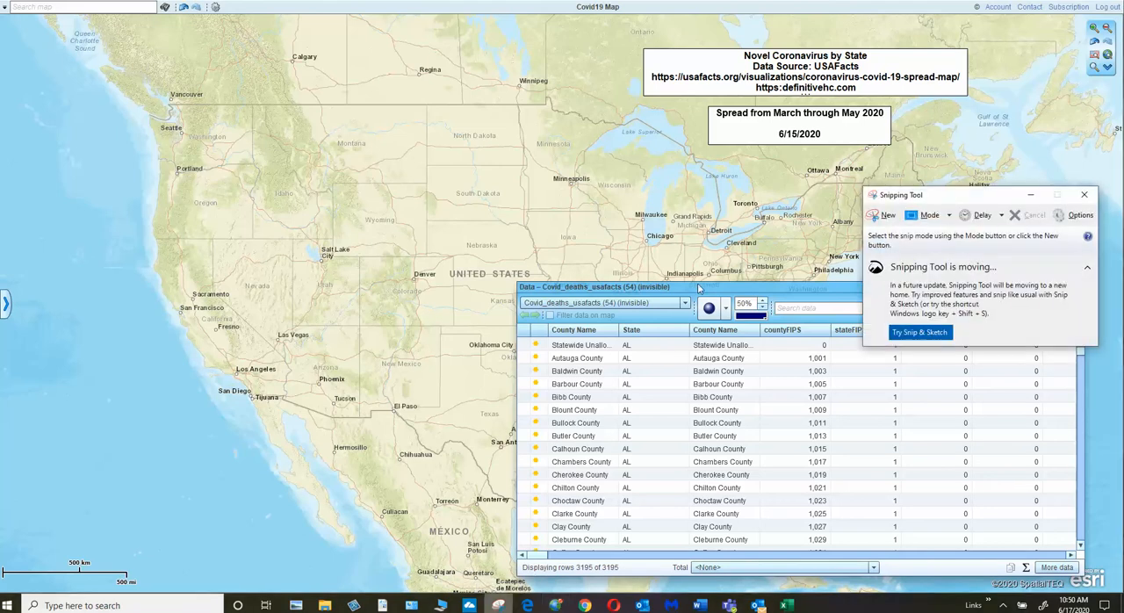
click(883, 215)
drag(24, 20, 1045, 512)
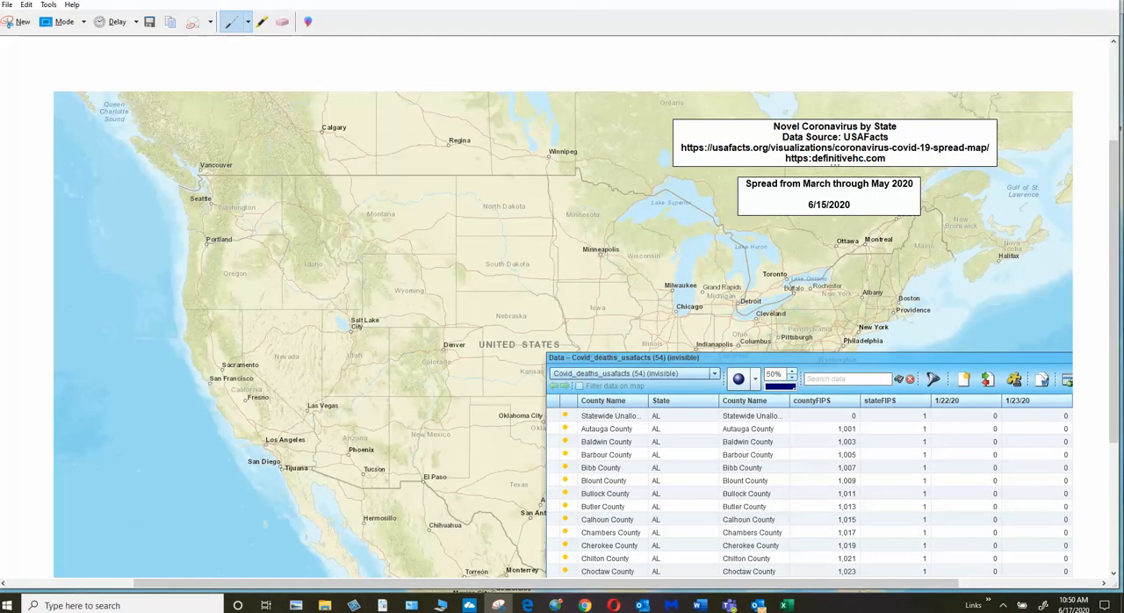
click(1105, 1)
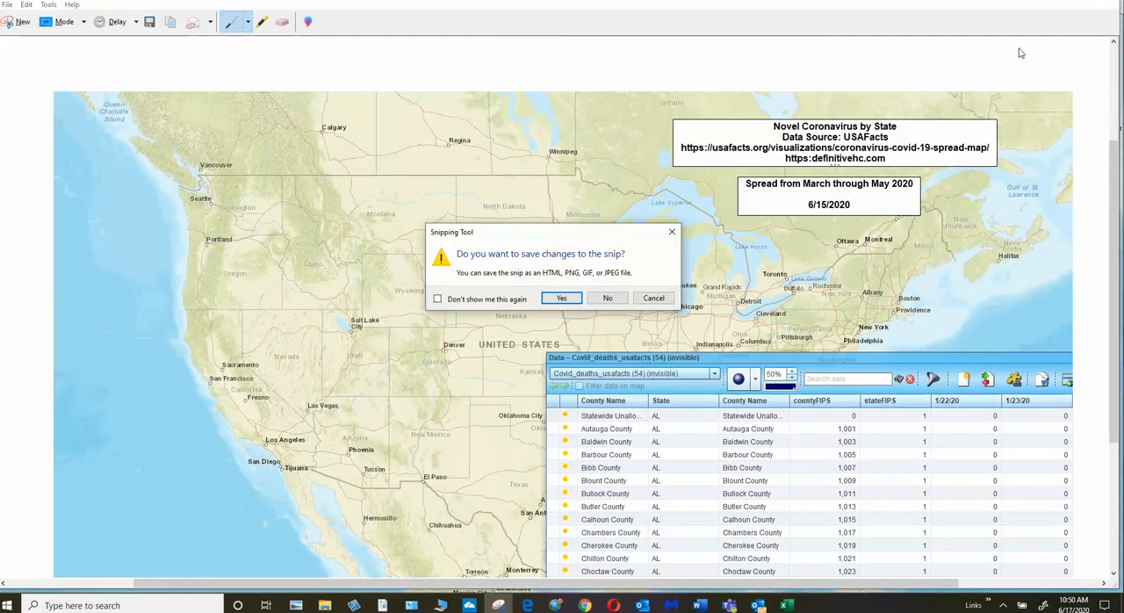
click(594, 299)
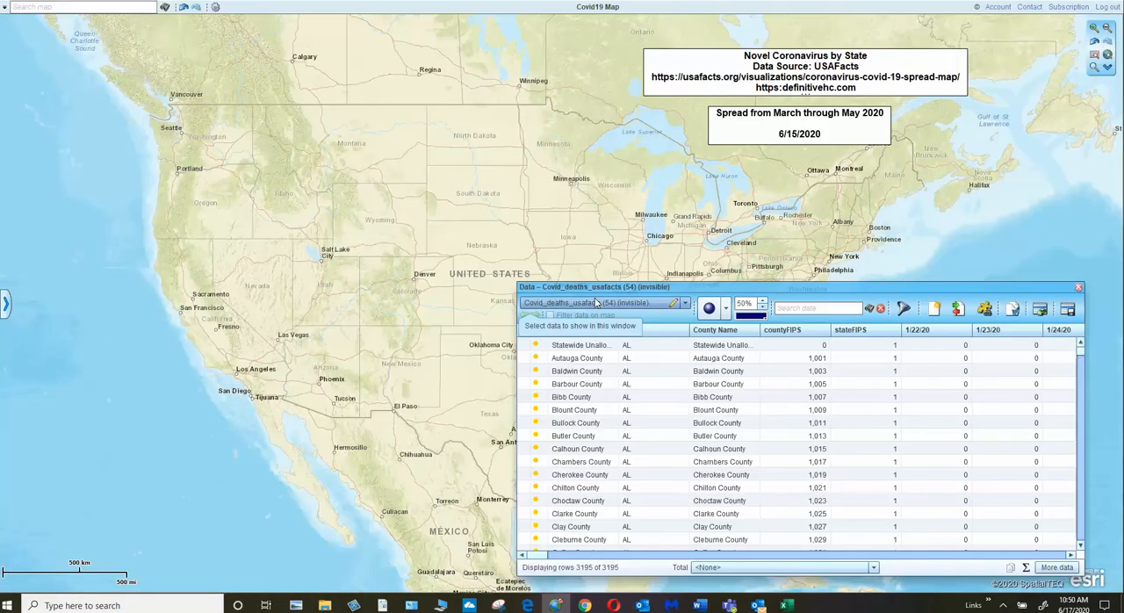
Step: Close the data table and open the map options of the Manage map and data window
click(1078, 288)
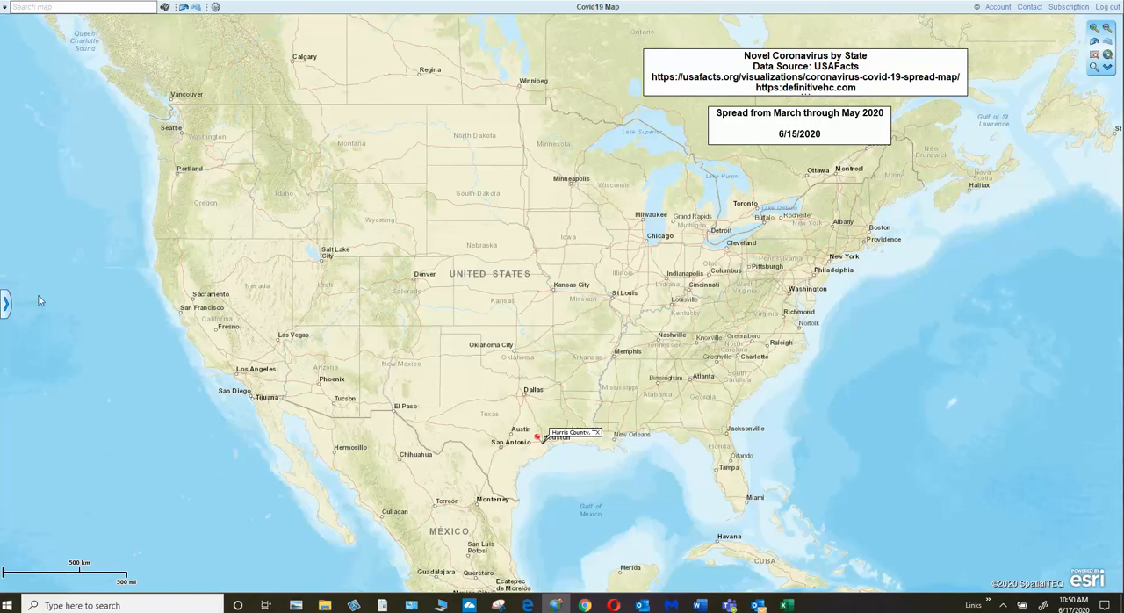
click(6, 303)
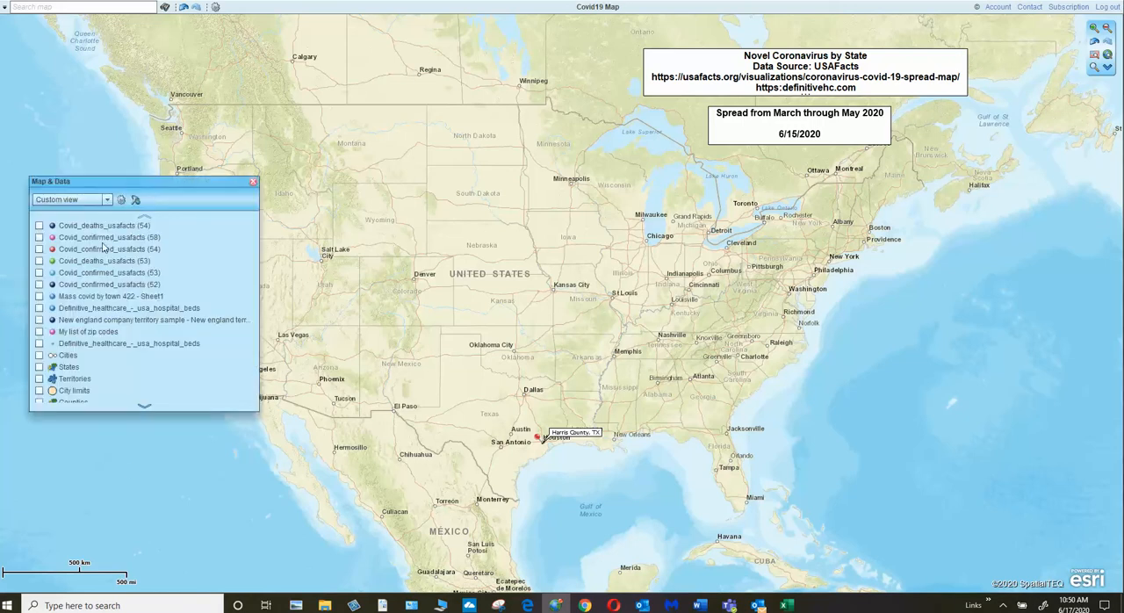
click(123, 202)
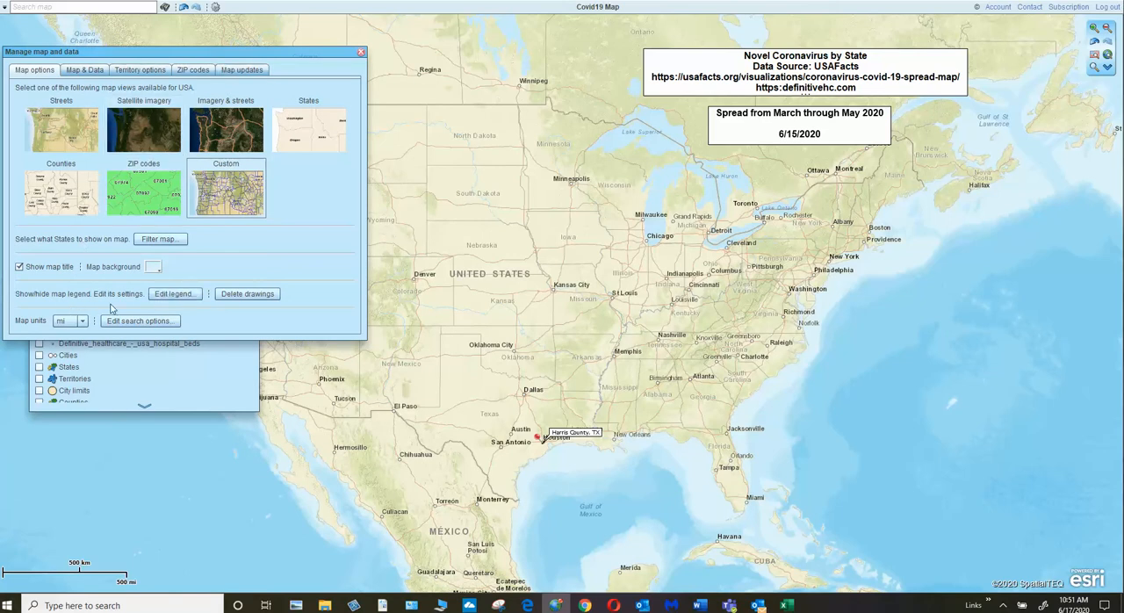
Step: Hide and show the map title again, and select and deselect the "Spread from March through May 2020" text box
click(19, 268)
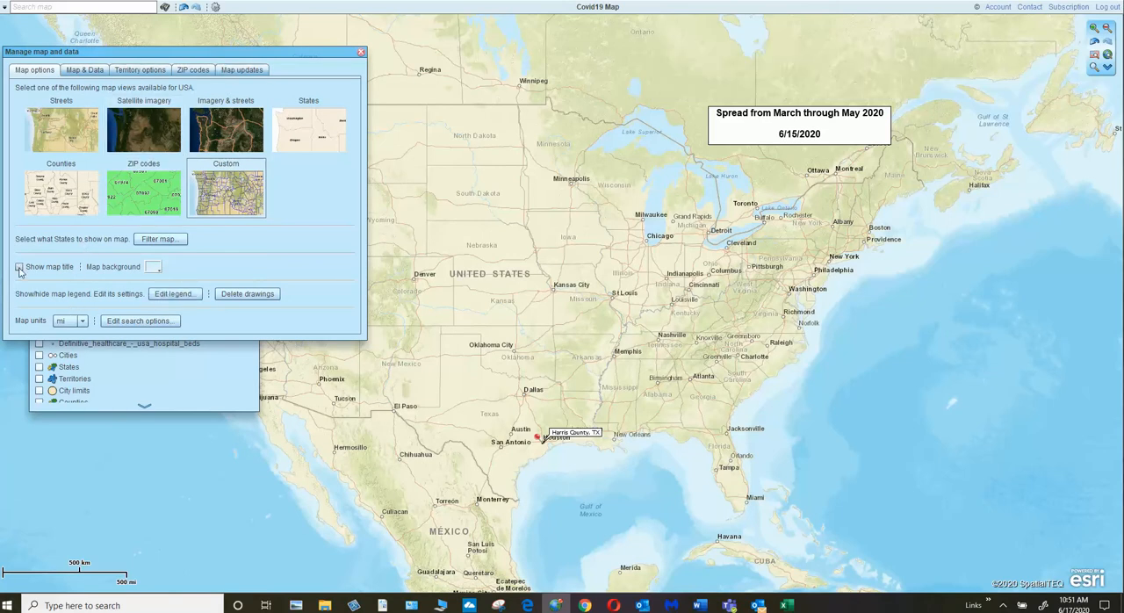
click(19, 268)
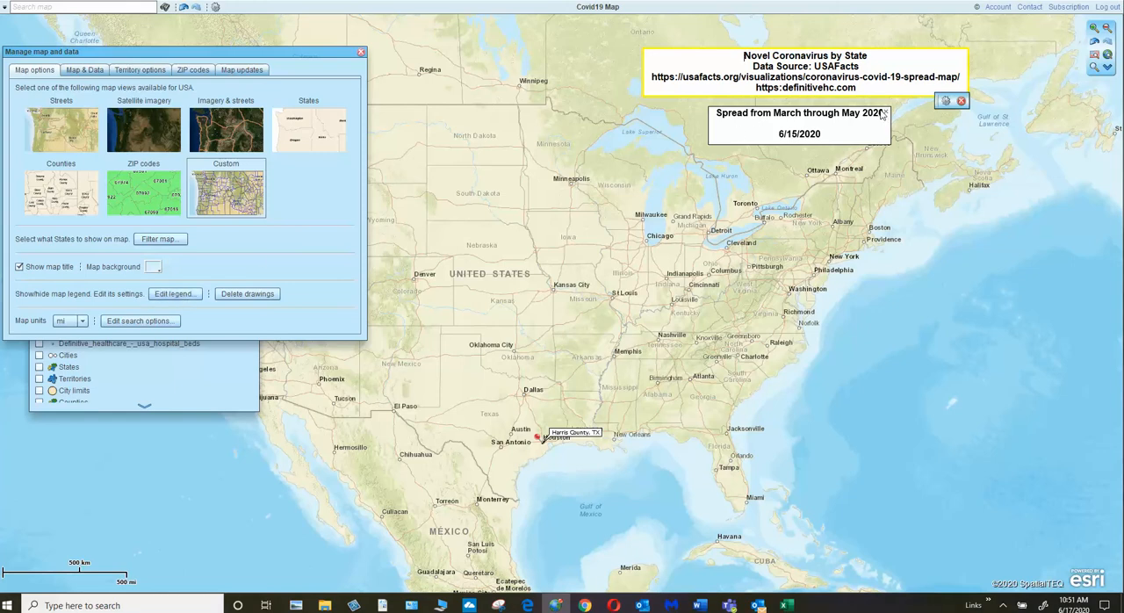
click(883, 114)
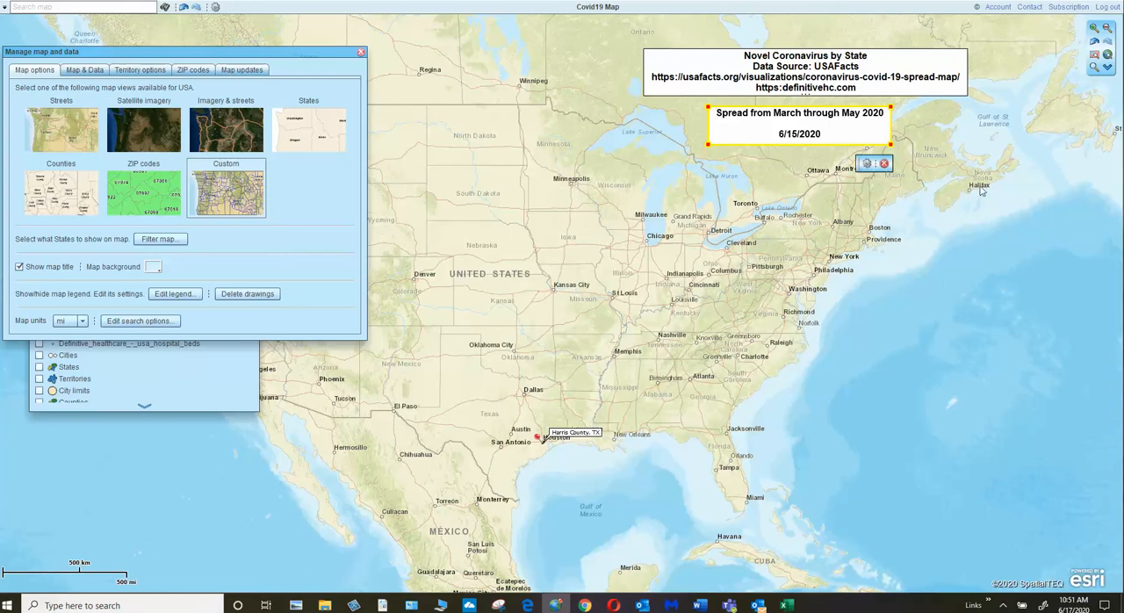
click(994, 214)
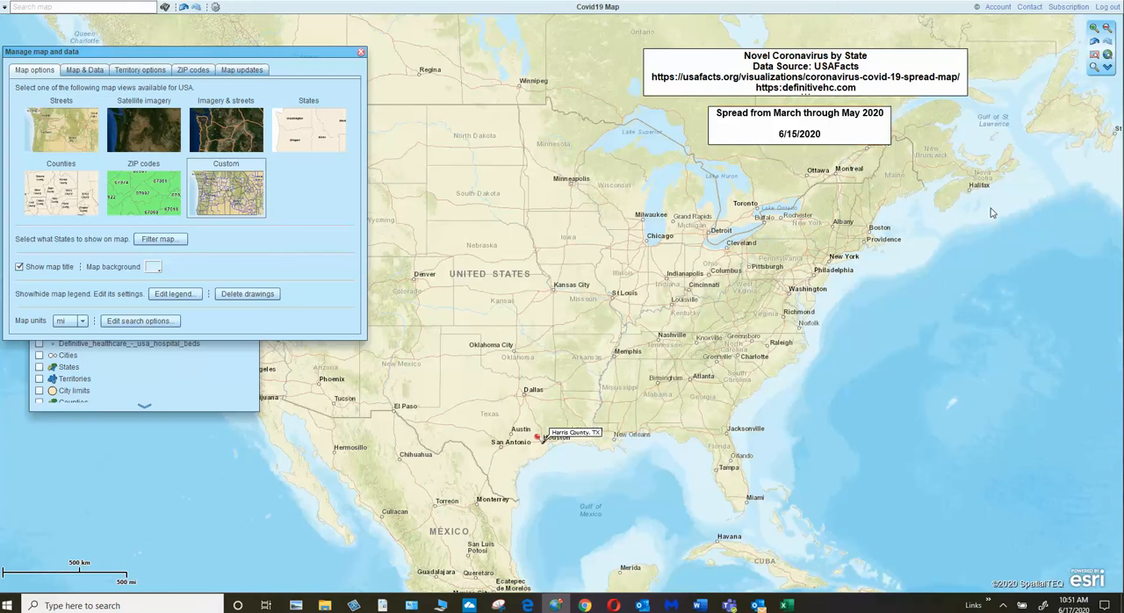
Step: Try to open the map legend's settings from the map options
click(178, 295)
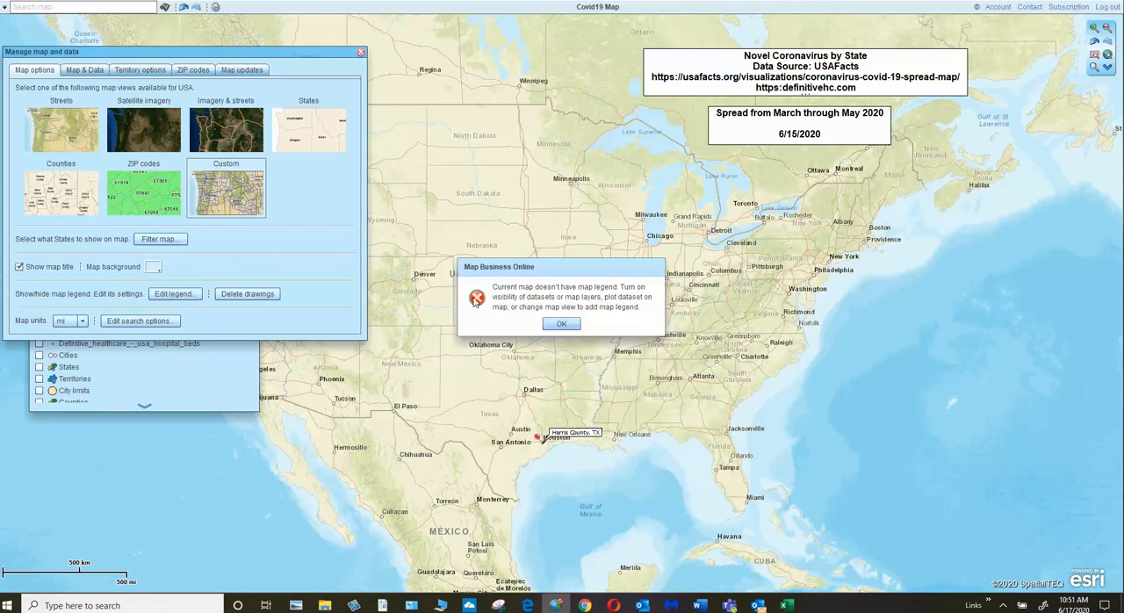
click(563, 325)
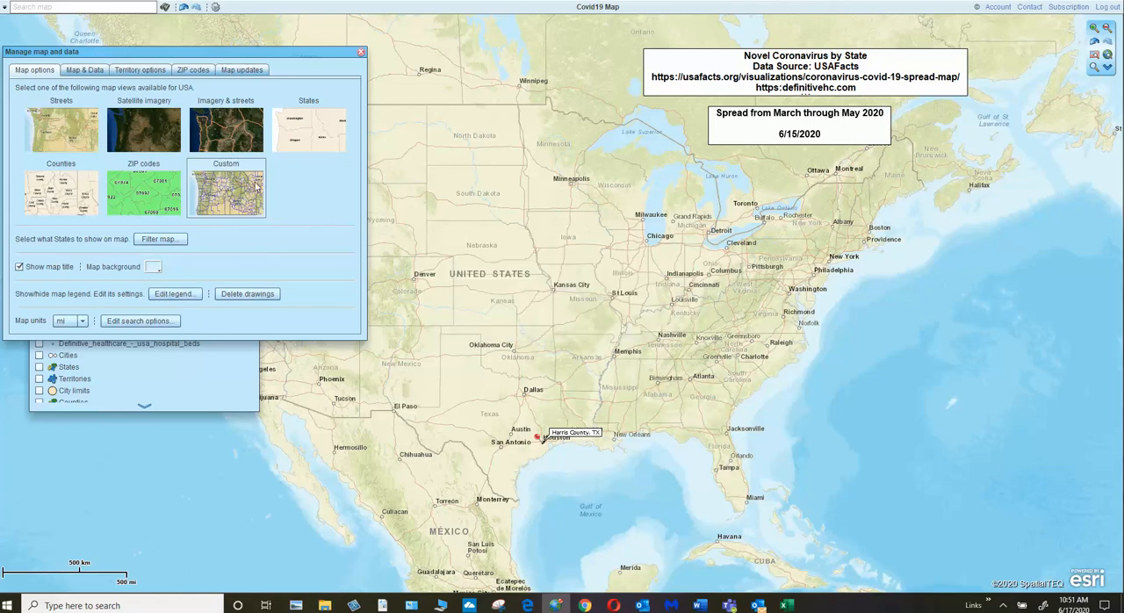
click(180, 294)
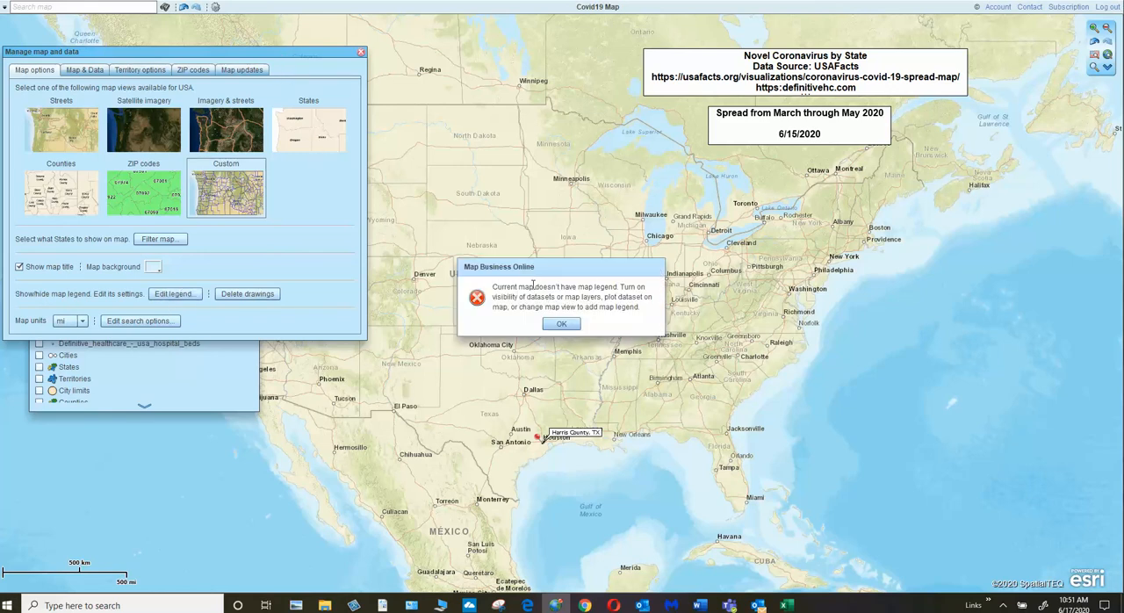
click(560, 323)
click(566, 325)
Step: Move the map options window away from the layer list, show the Covid_deaths_usafacts (54) dataset and open its legend settings
drag(298, 55, 730, 215)
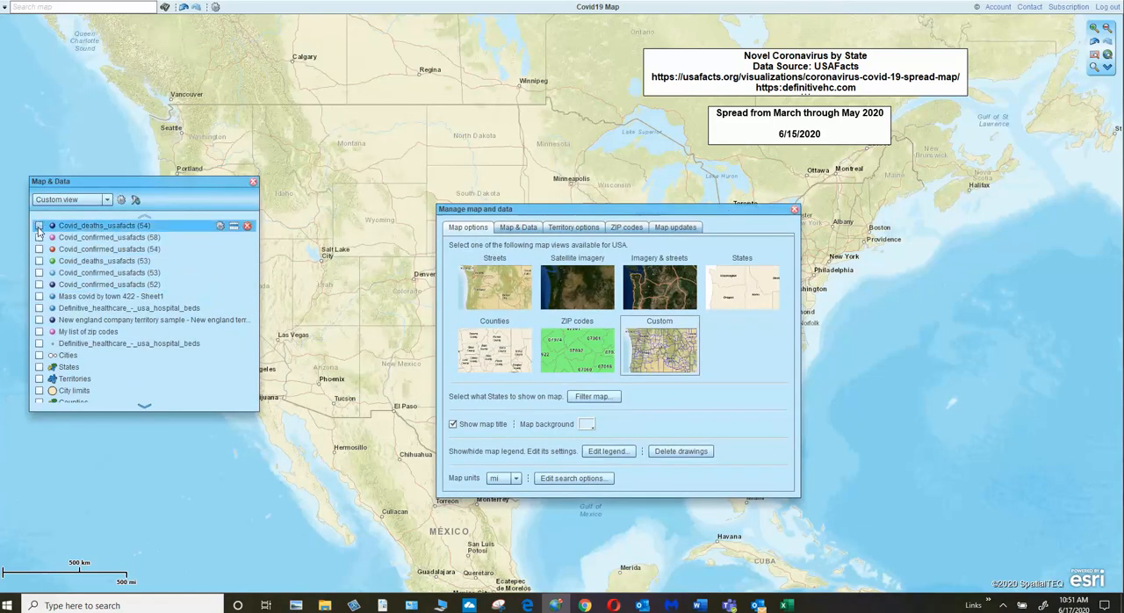
click(39, 226)
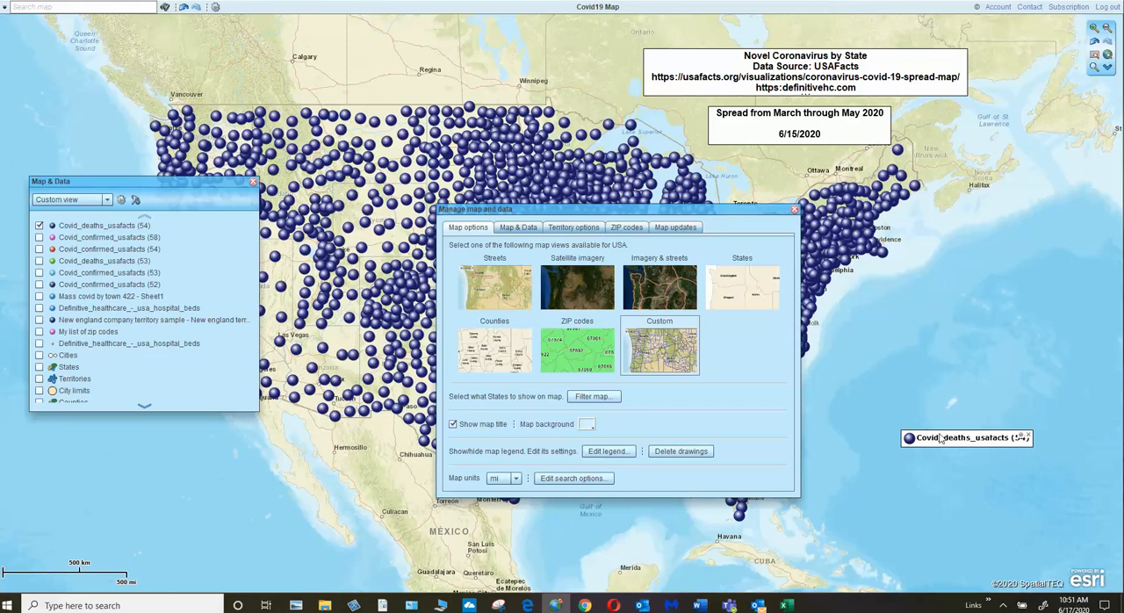
click(1021, 438)
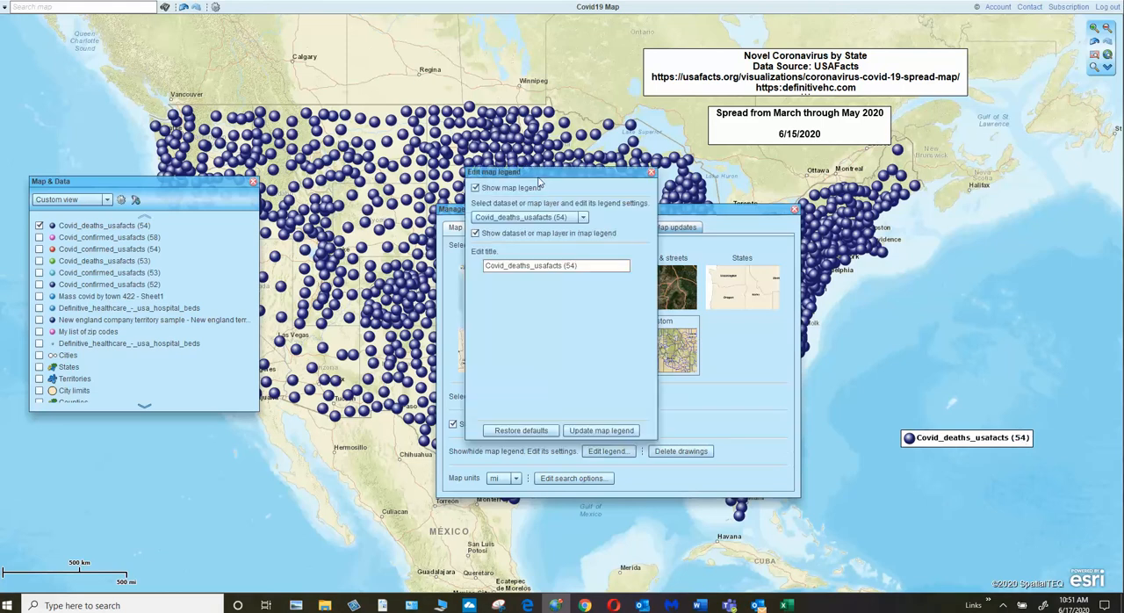
Step: Check which datasets the legend editor offers, update the map legend, and close both the legend editor and the map options window
click(583, 217)
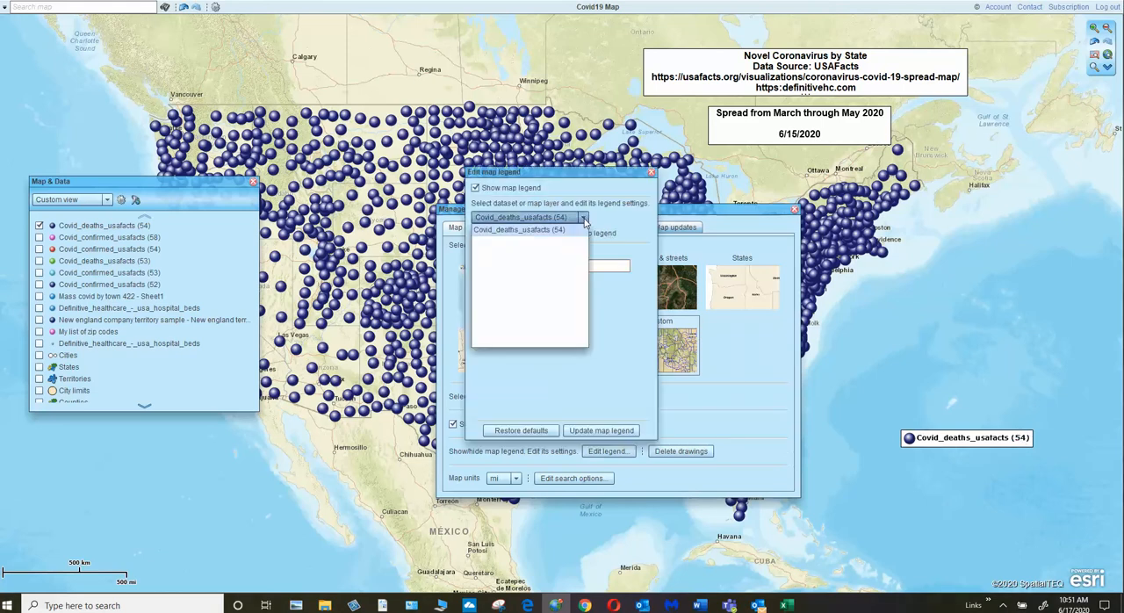
click(584, 220)
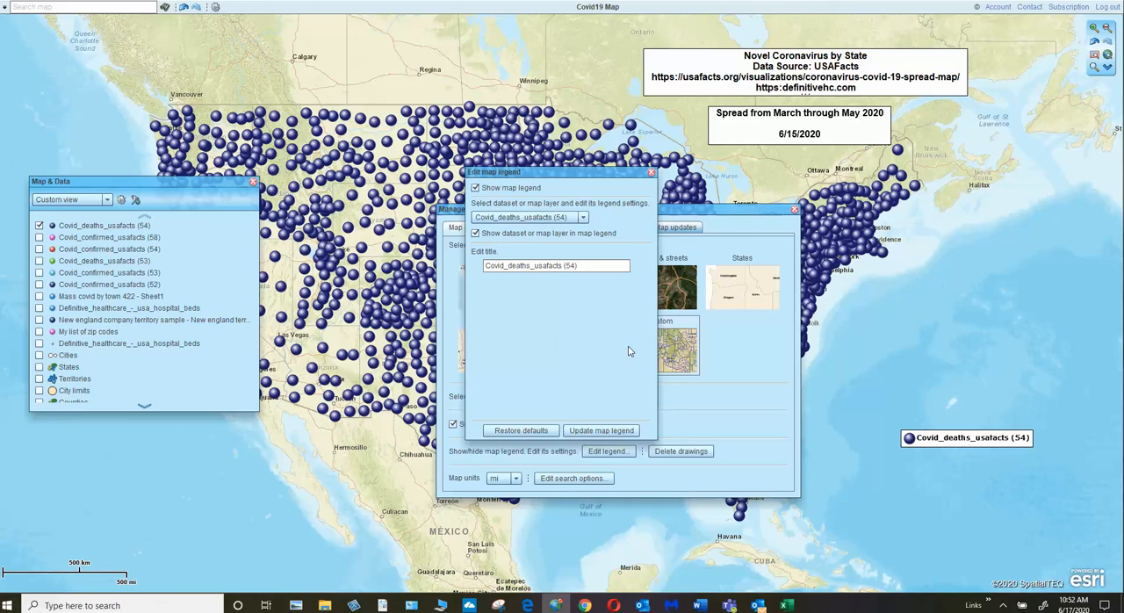
click(606, 430)
click(651, 172)
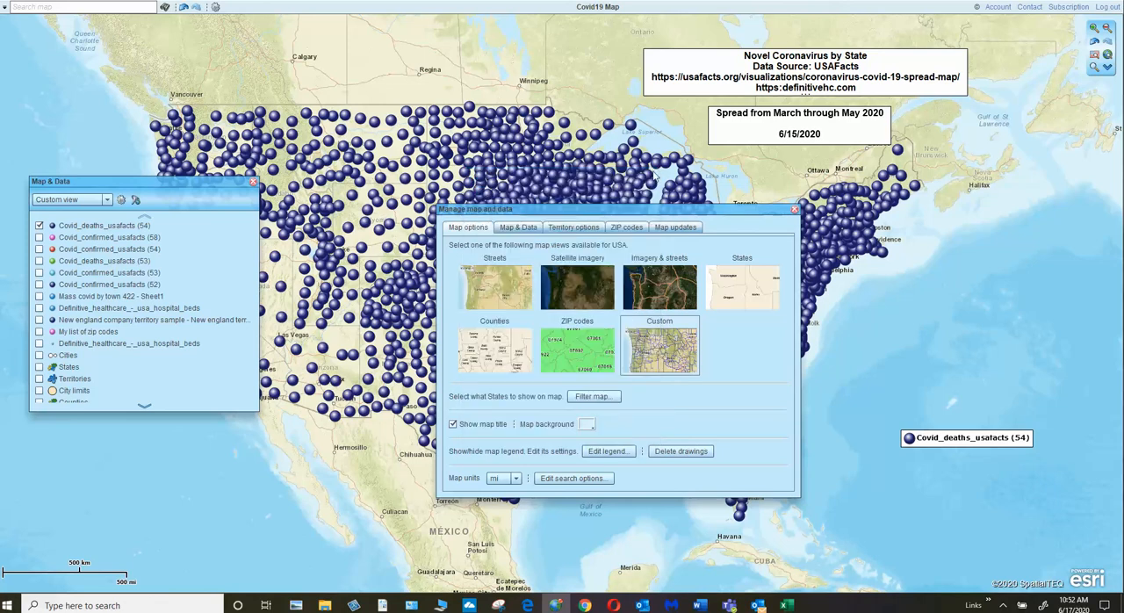
click(795, 209)
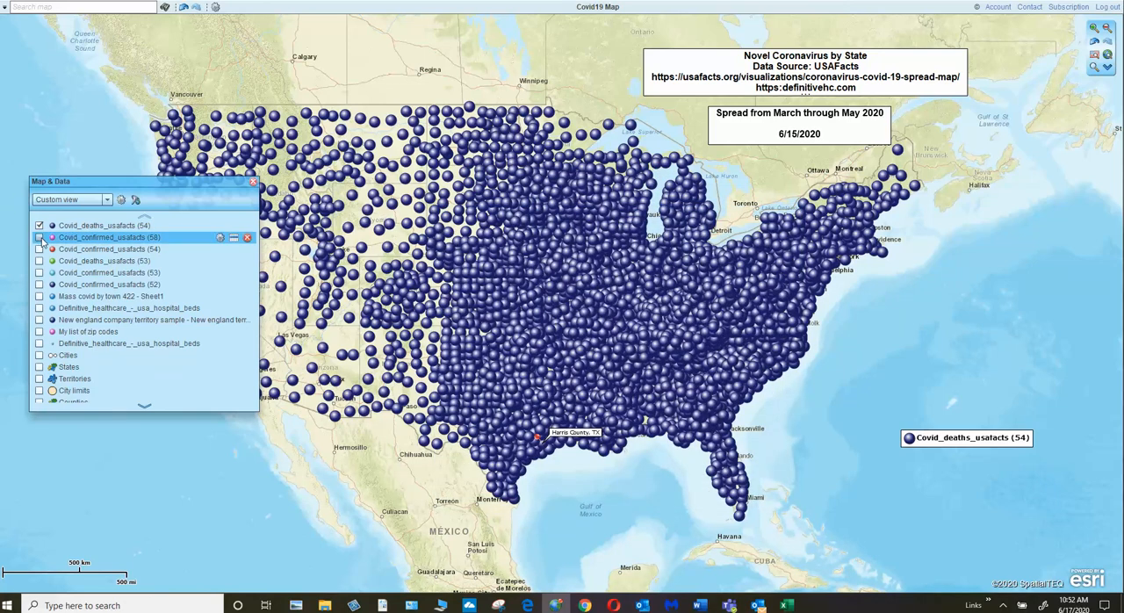
Step: Replace the visible Covid_deaths_usafacts (54) dataset with the States layer and move its legend closer to the East Coast
click(39, 225)
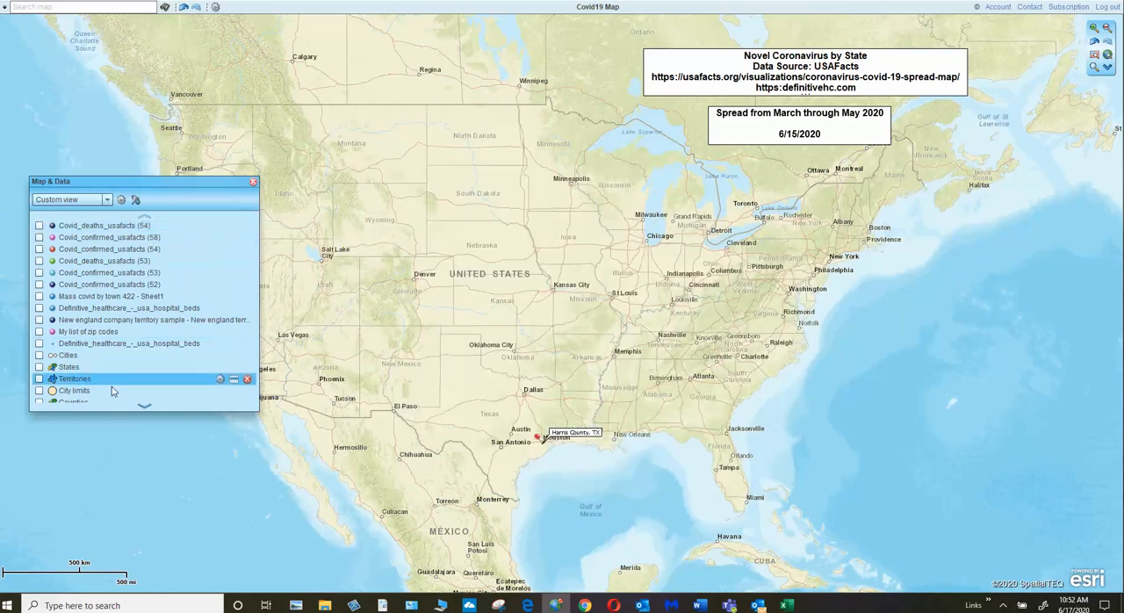
click(39, 367)
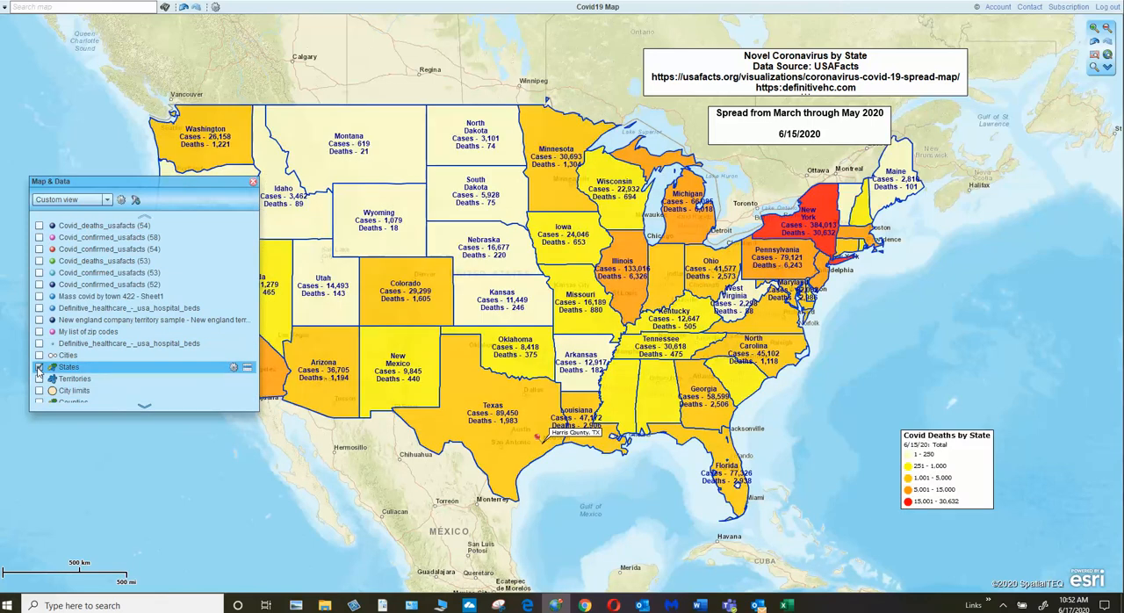
drag(986, 465, 936, 318)
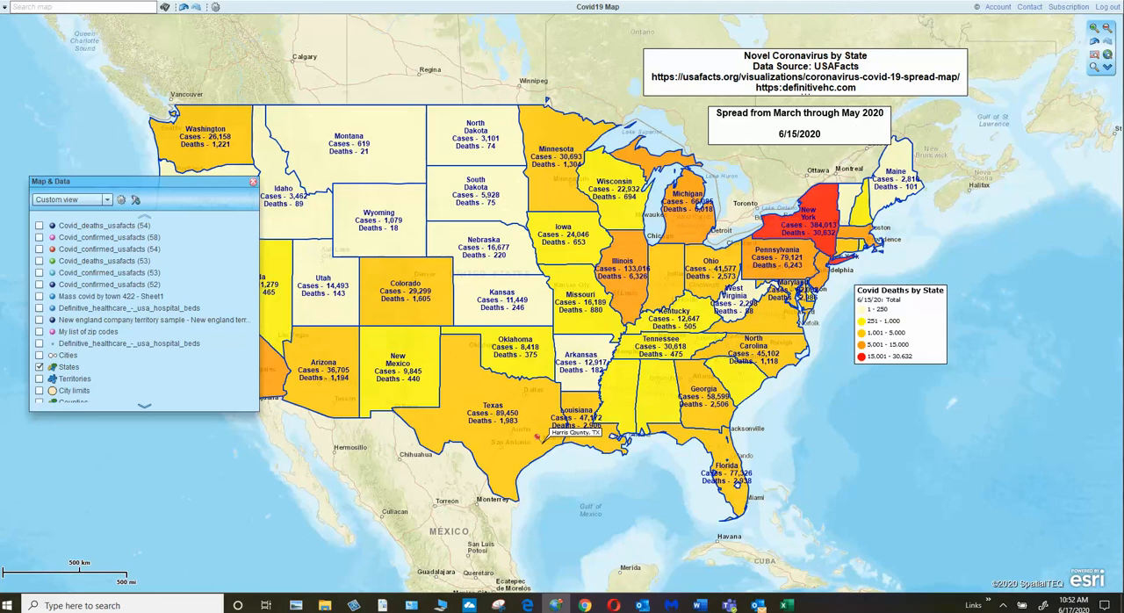
Step: Add an empty text box over the Atlantic east of Maine, delete it and close the properties window
mouse_move(5, 10)
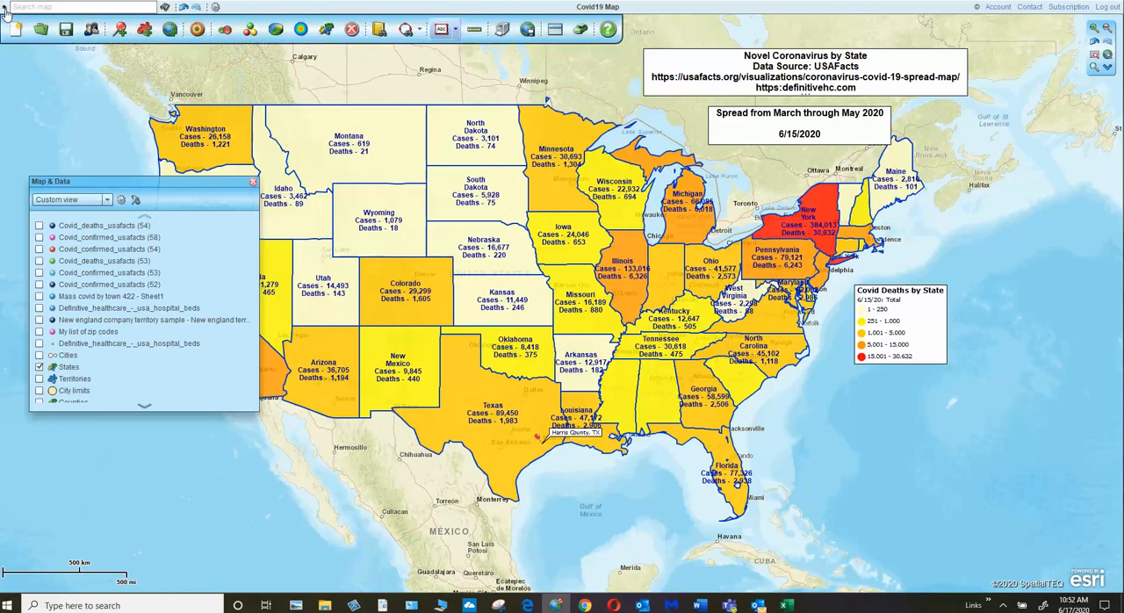
click(456, 33)
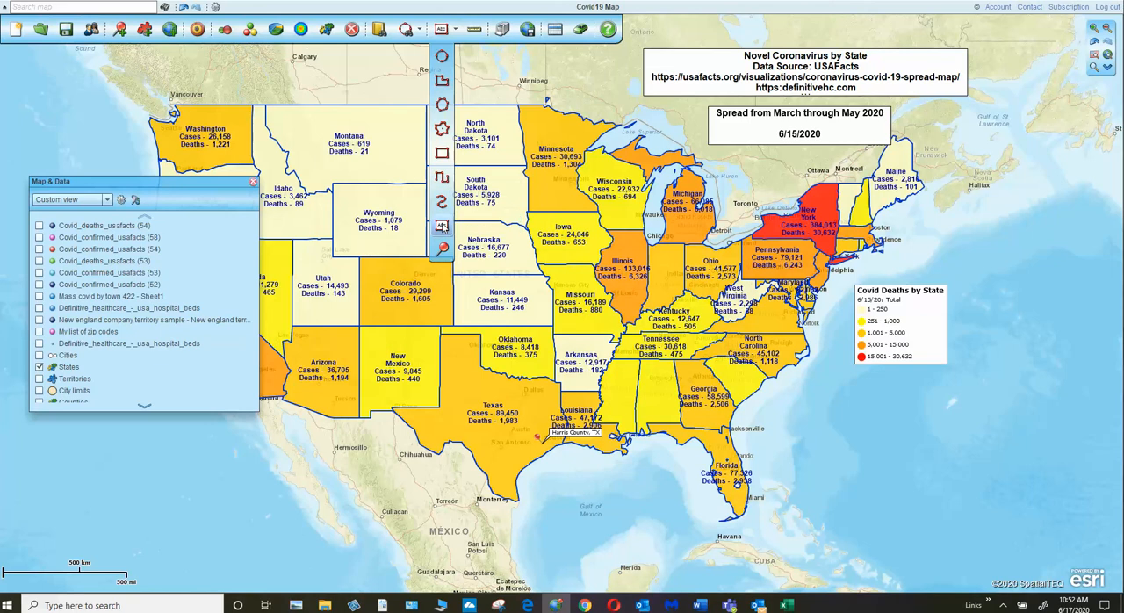
click(442, 227)
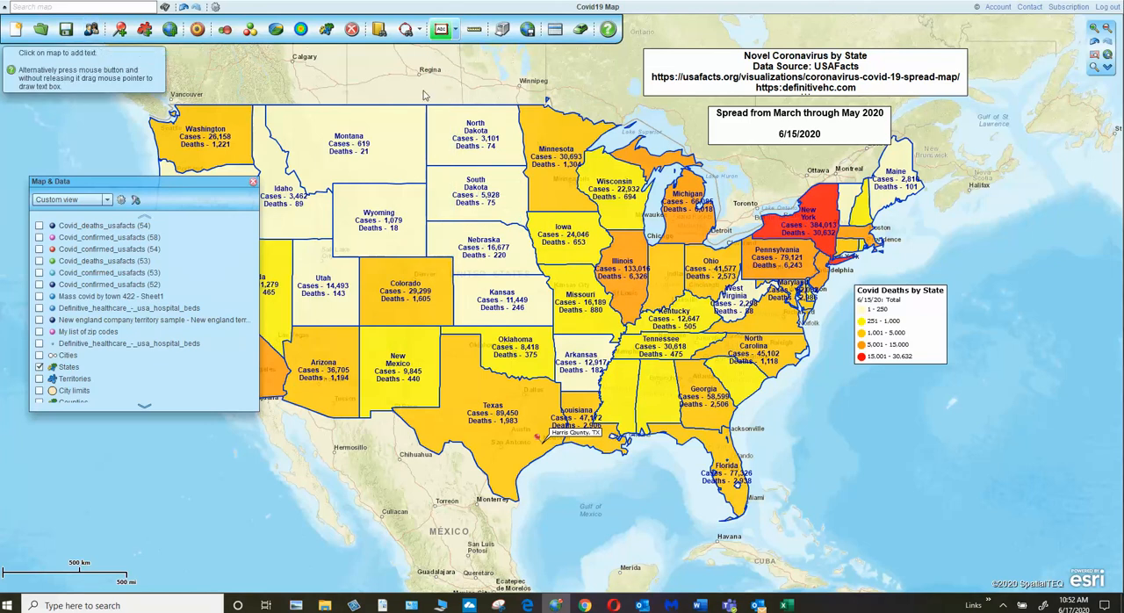
click(1036, 241)
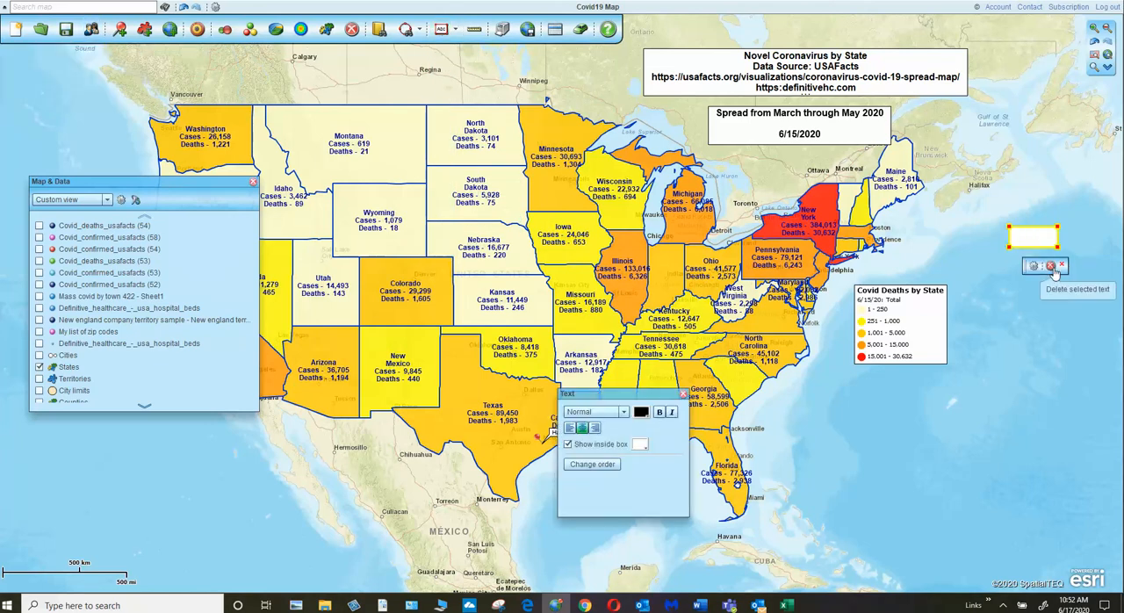
click(1053, 266)
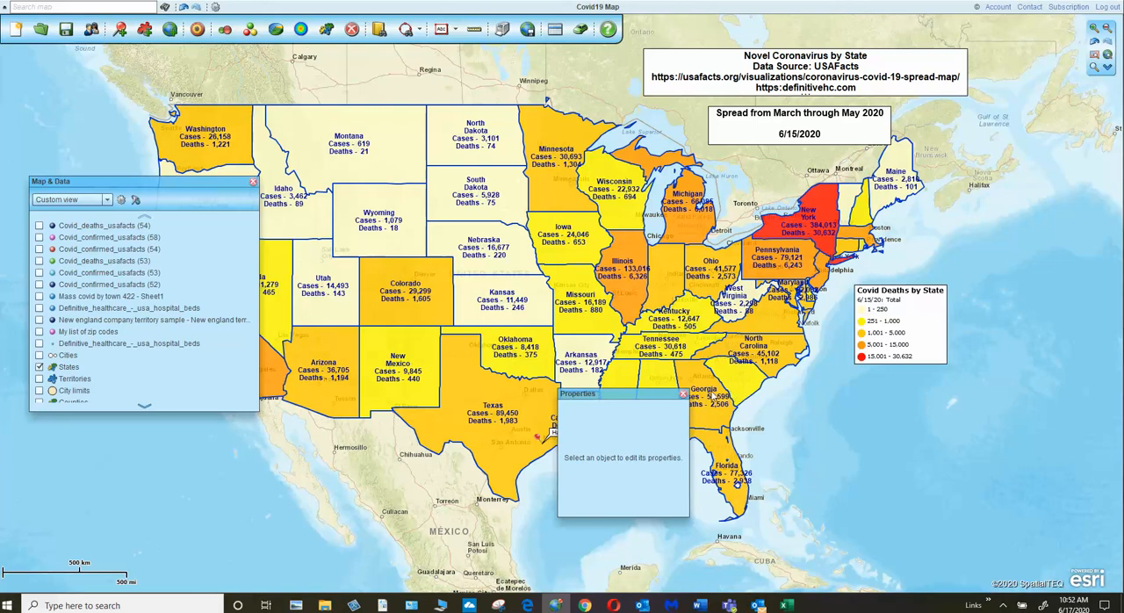
click(683, 394)
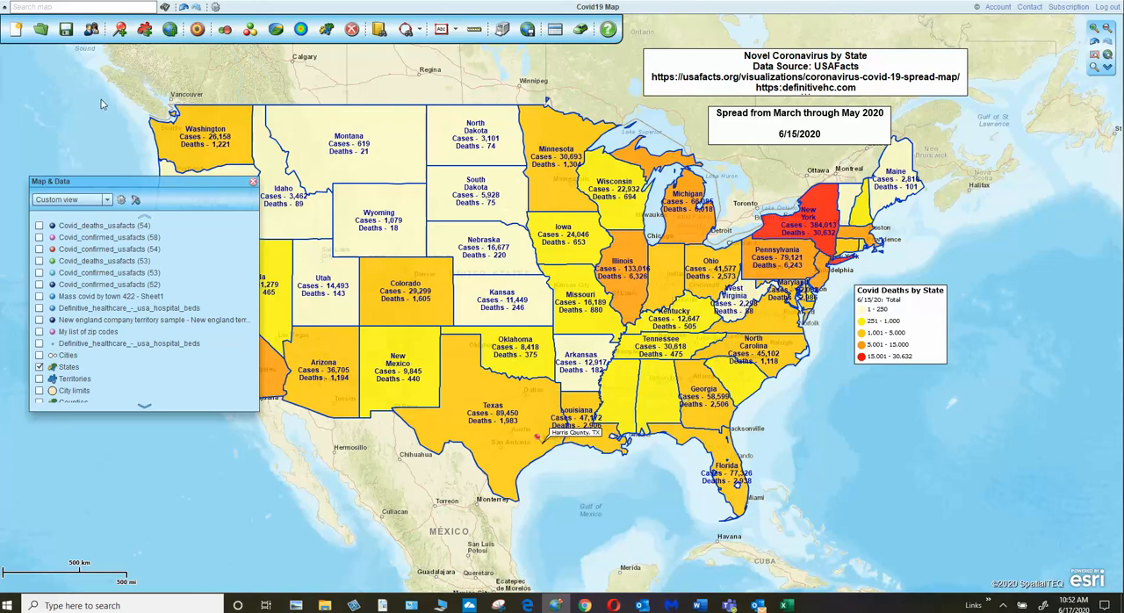
Step: Save the changes to the current map, and browse the My templates and My maps folders without opening another map
click(41, 33)
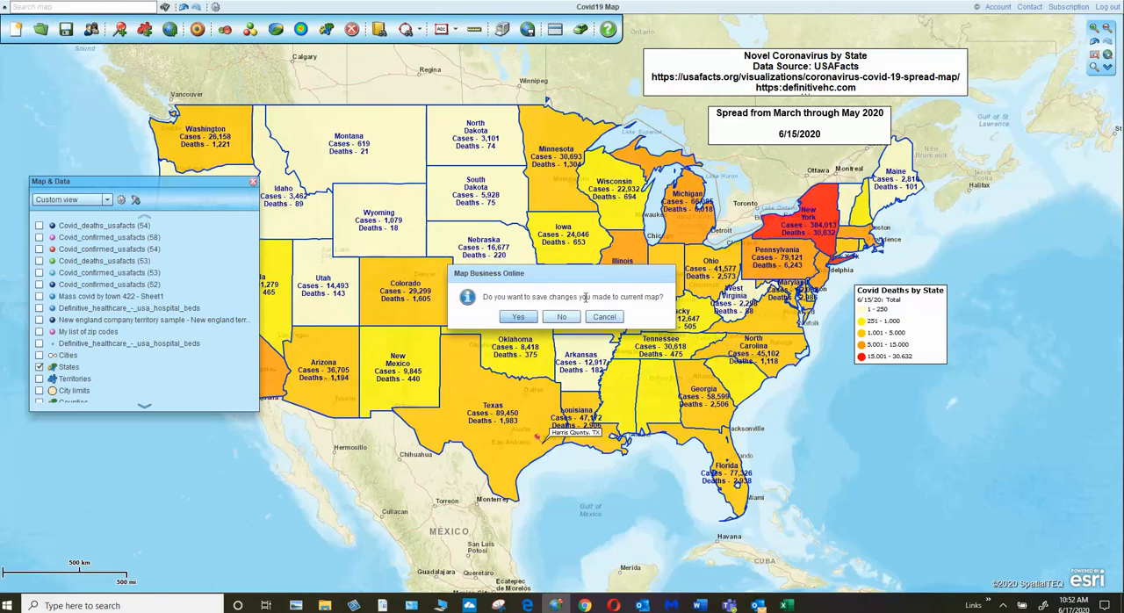
click(519, 318)
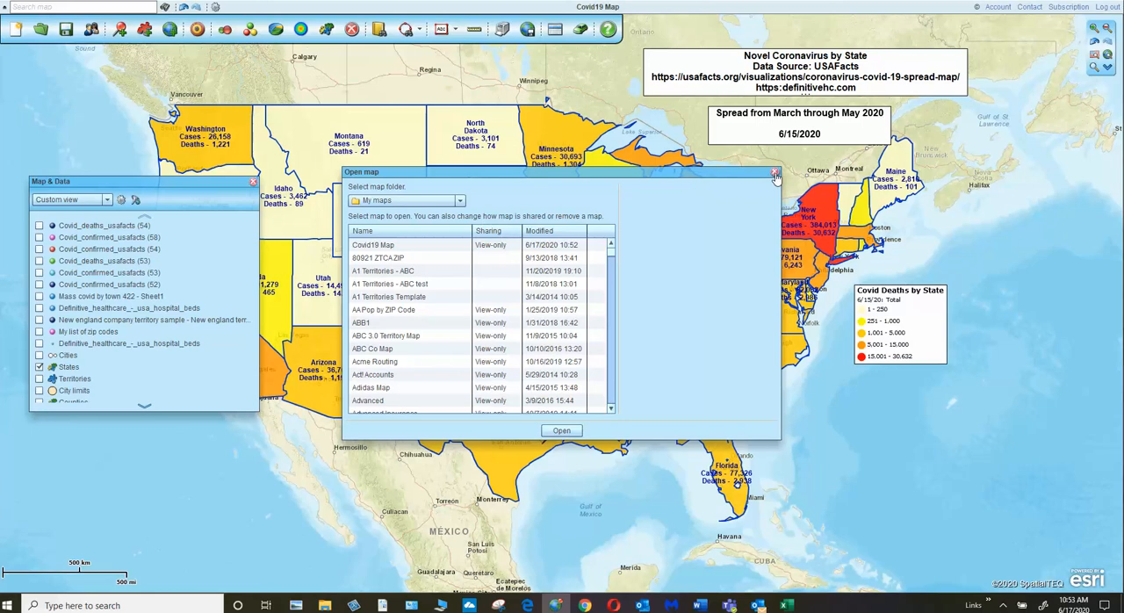
click(460, 202)
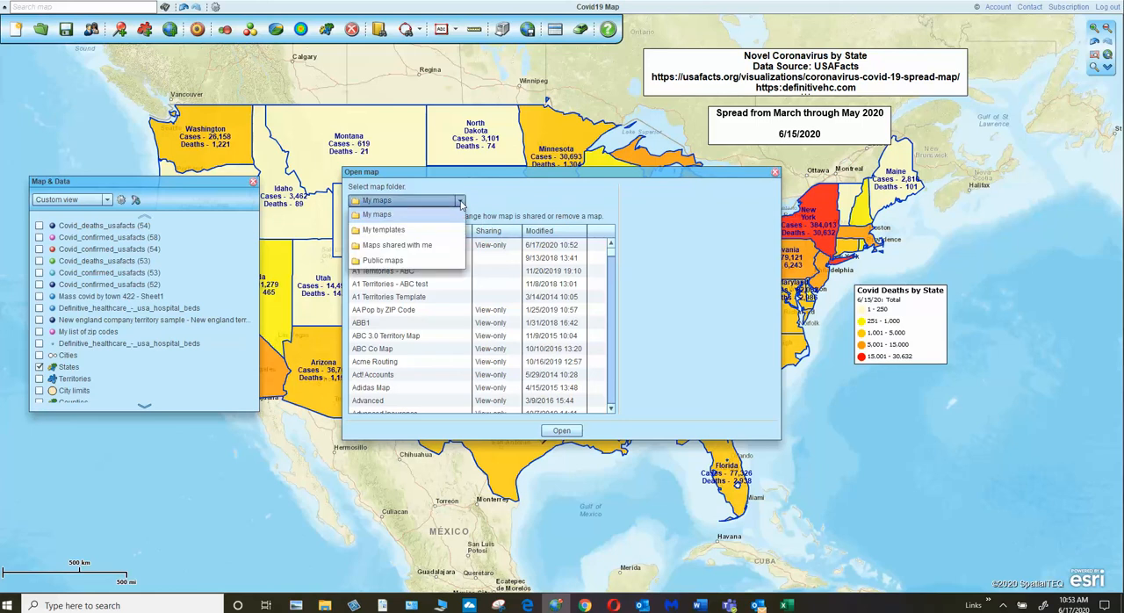
click(401, 231)
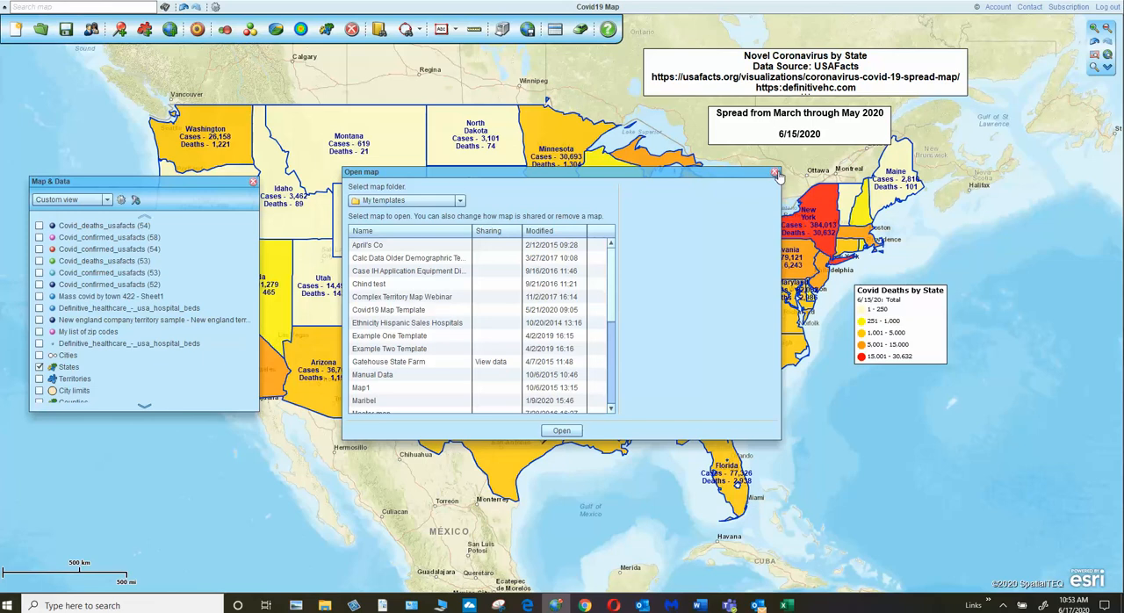
click(460, 201)
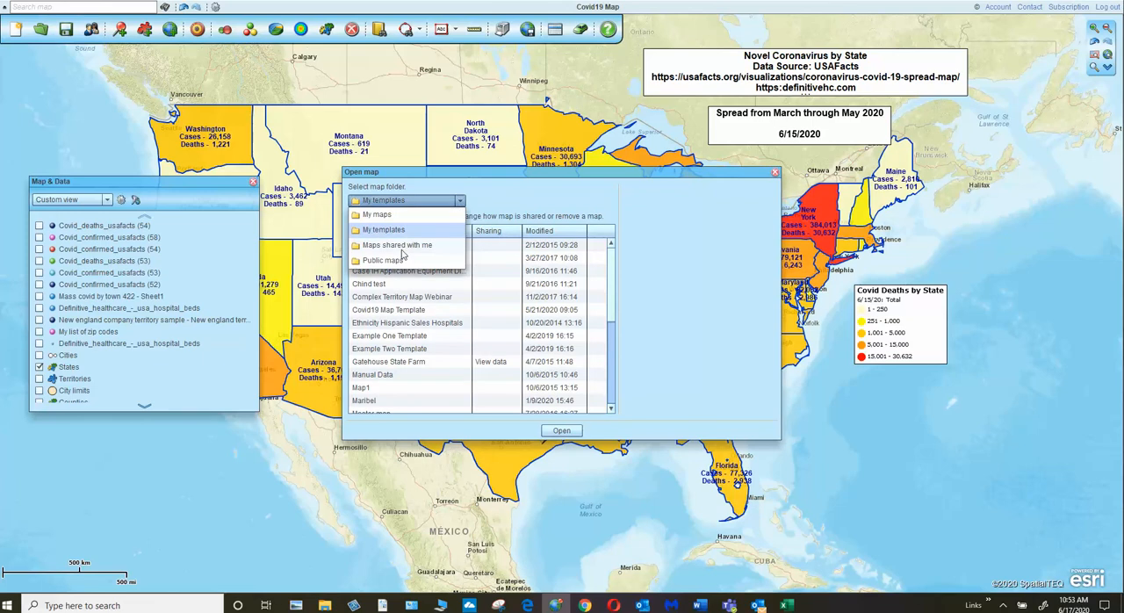
click(391, 216)
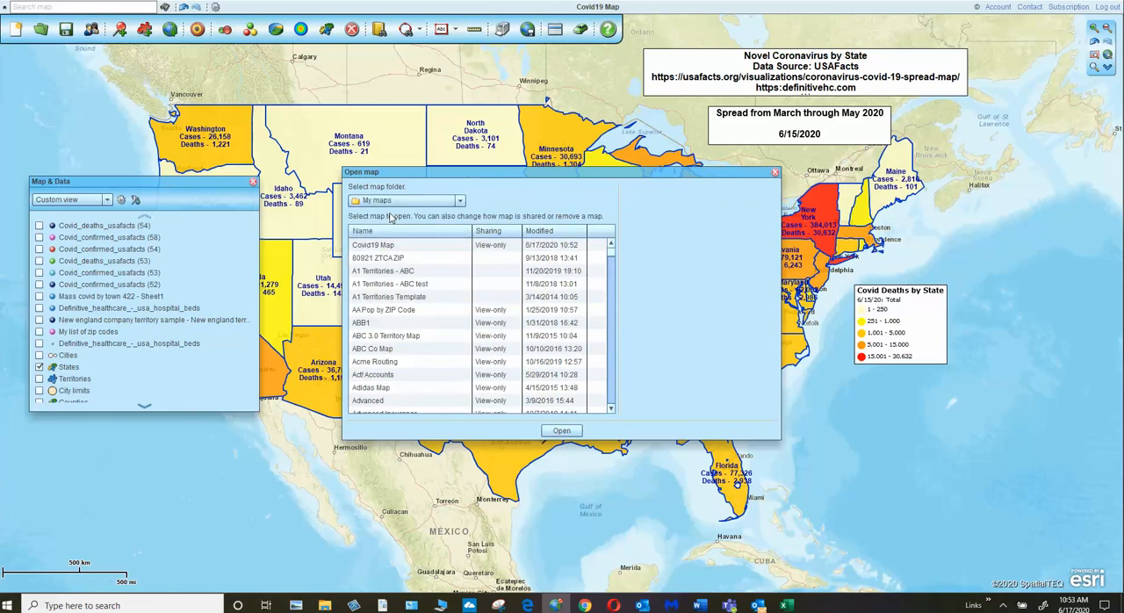
click(774, 173)
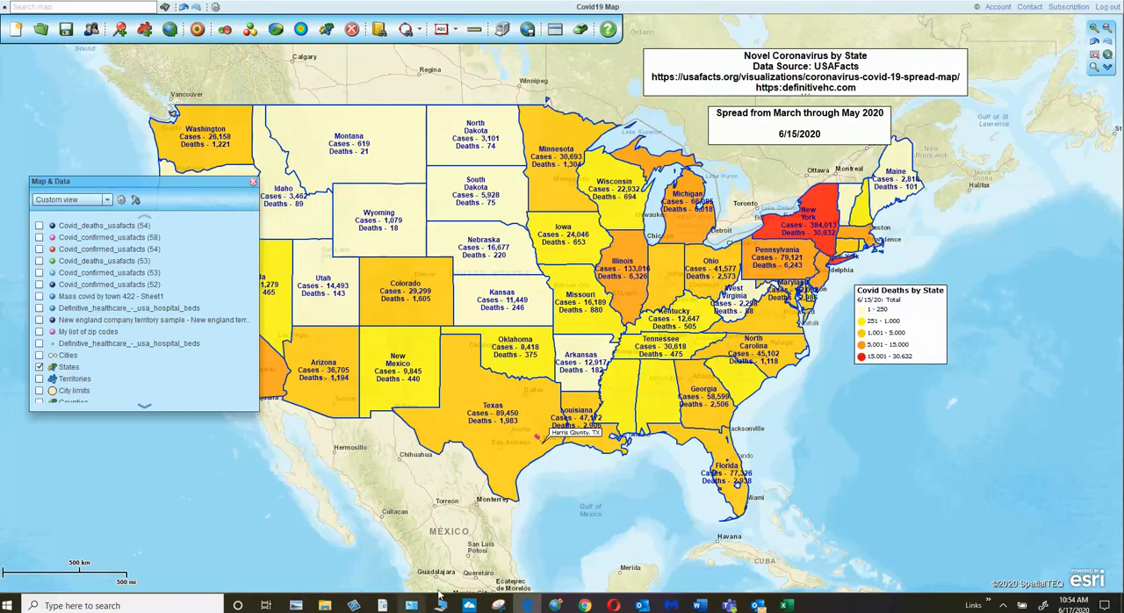
mouse_move(557, 608)
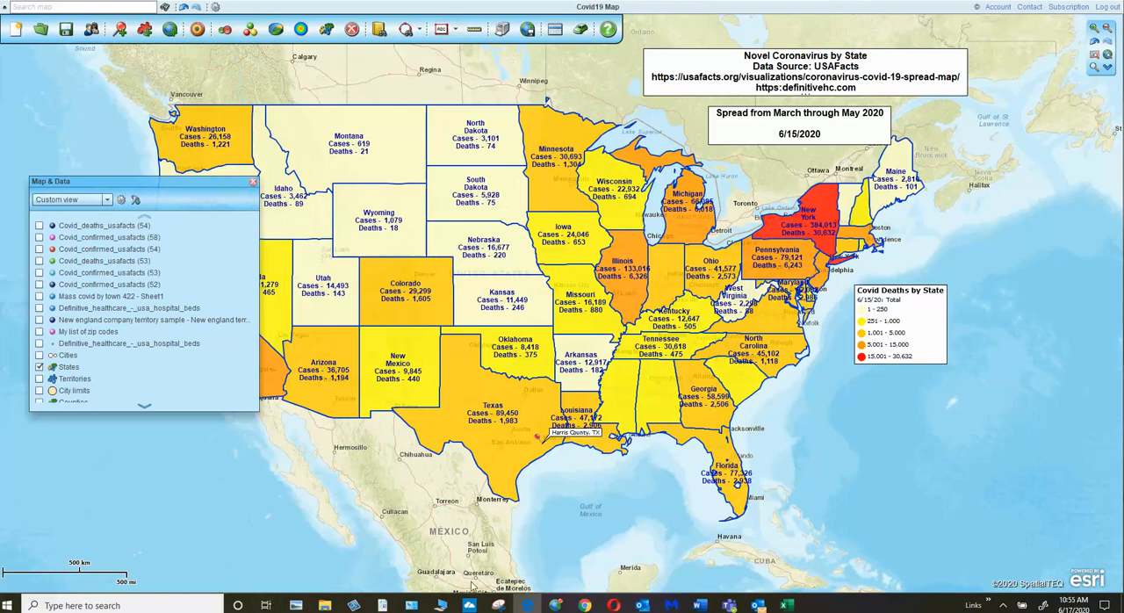
click(1003, 606)
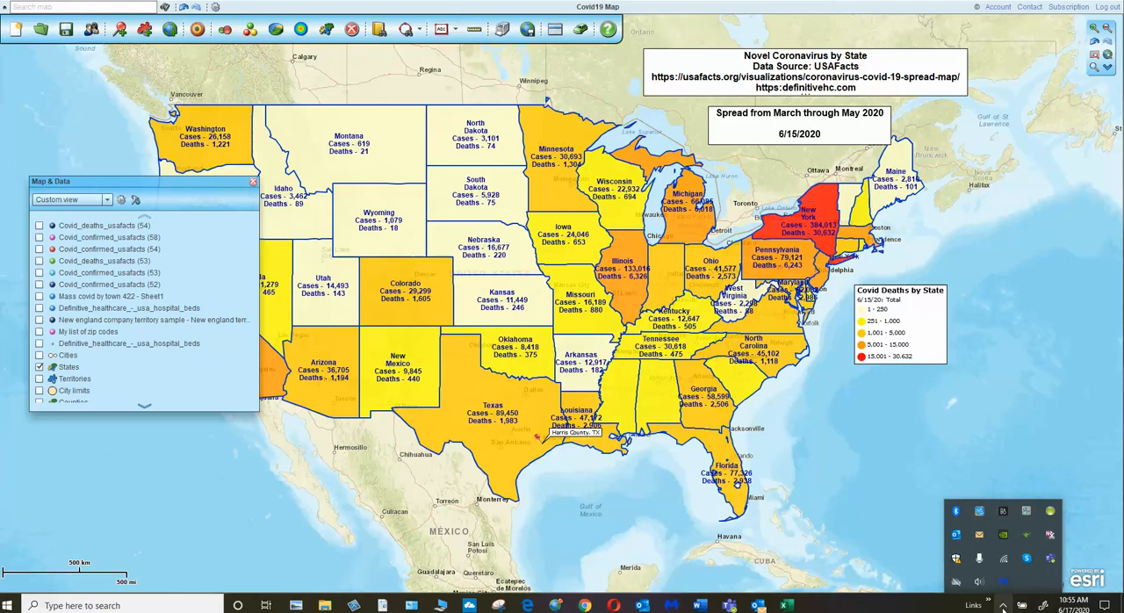